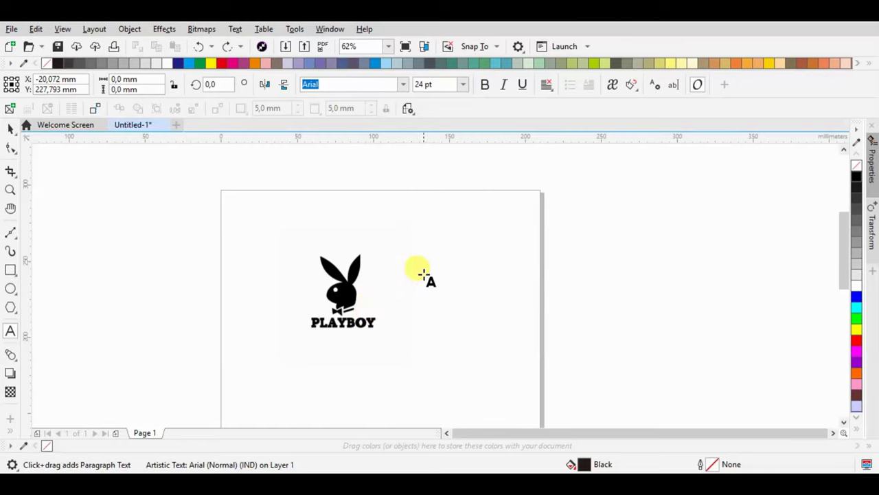
Add the note '1. copy image and paste in workspace' and move it to the page top.
{"action": "left_click", "coordinate": [421, 236]}
{"action": "type", "text": "1. "}
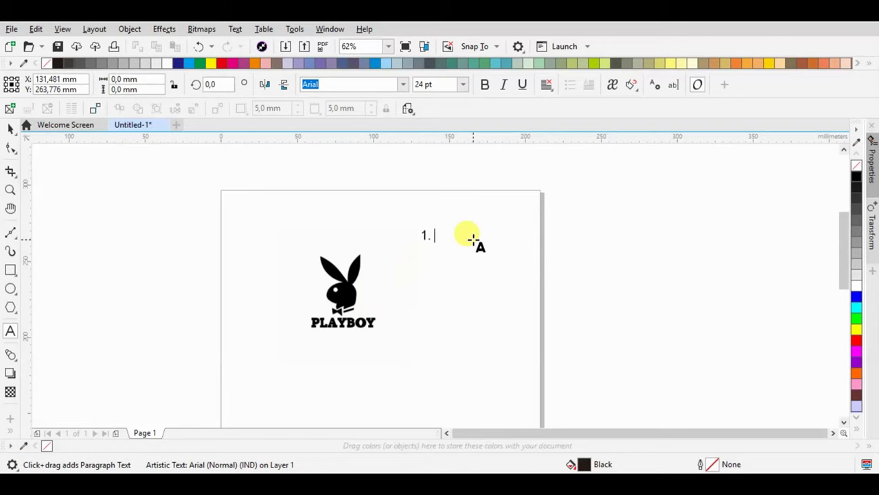
{"action": "type", "text": "copy image and paste in workspace"}
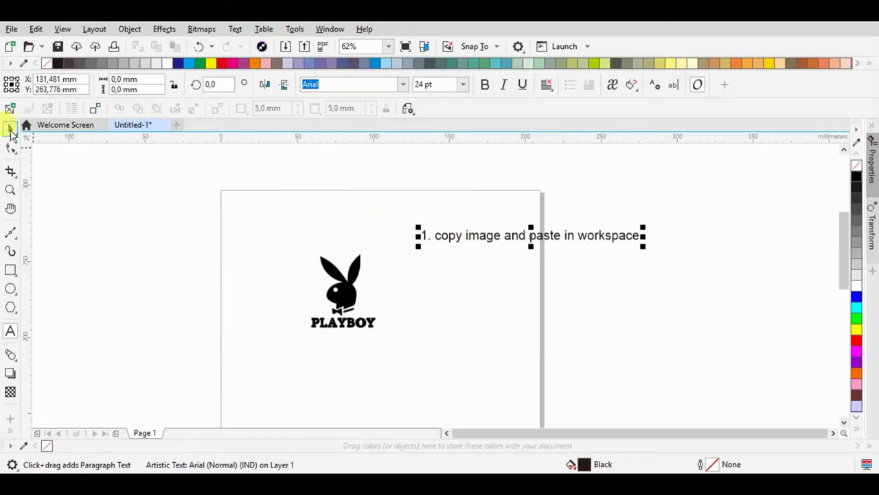
{"action": "left_click", "coordinate": [11, 128]}
{"action": "key", "text": "ctrl+v"}
{"action": "mouse_move", "coordinate": [519, 244]}
{"action": "left_mouse_down"}
{"action": "mouse_move", "coordinate": [387, 222]}
{"action": "mouse_move", "coordinate": [406, 218]}
{"action": "left_mouse_up"}
Paste another copy of the logo bitmap and place it left on the page.
{"action": "key", "text": "ctrl+v"}
{"action": "mouse_move", "coordinate": [270, 316]}
{"action": "left_mouse_down"}
{"action": "mouse_move", "coordinate": [398, 369]}
{"action": "mouse_move", "coordinate": [241, 286]}
{"action": "mouse_move", "coordinate": [200, 239]}
{"action": "left_mouse_up"}
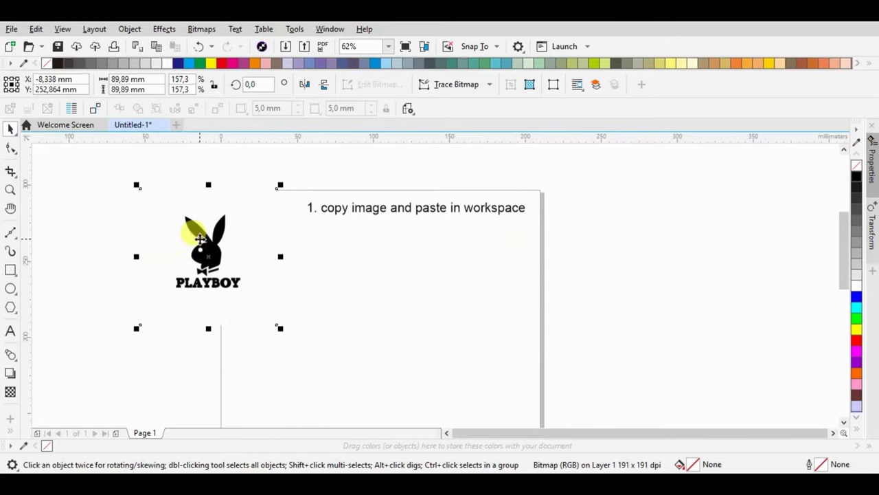
{"action": "double_click", "coordinate": [339, 214]}
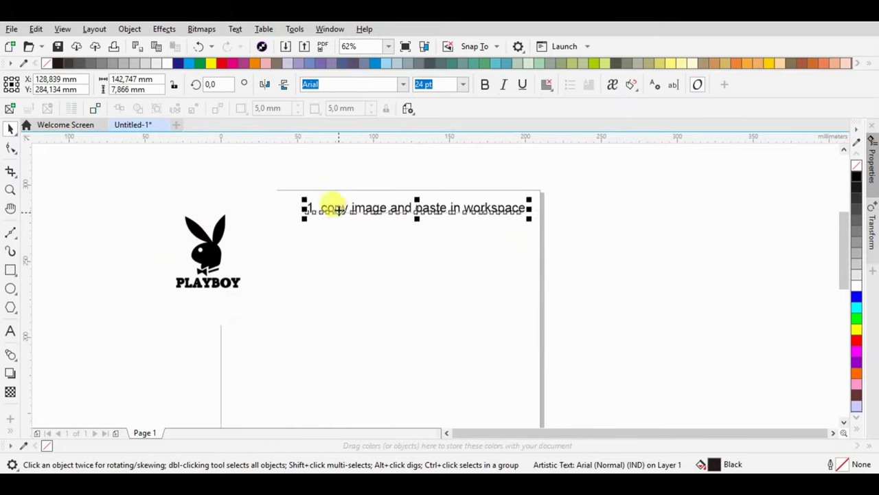
Add step 2 on two tracing methods: a) right-click quick Trace, b) with high quality.
{"action": "left_click", "coordinate": [524, 207]}
{"action": "key", "text": "Return"}
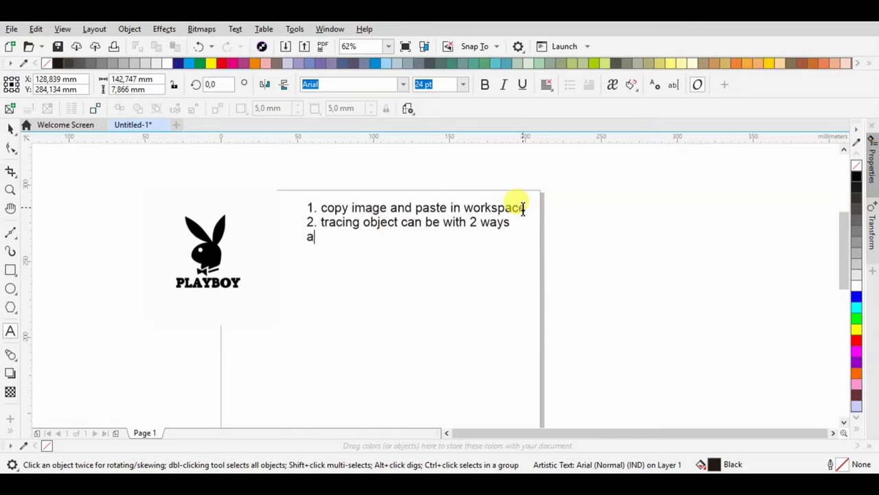
{"action": "type", "text": "with right click"}
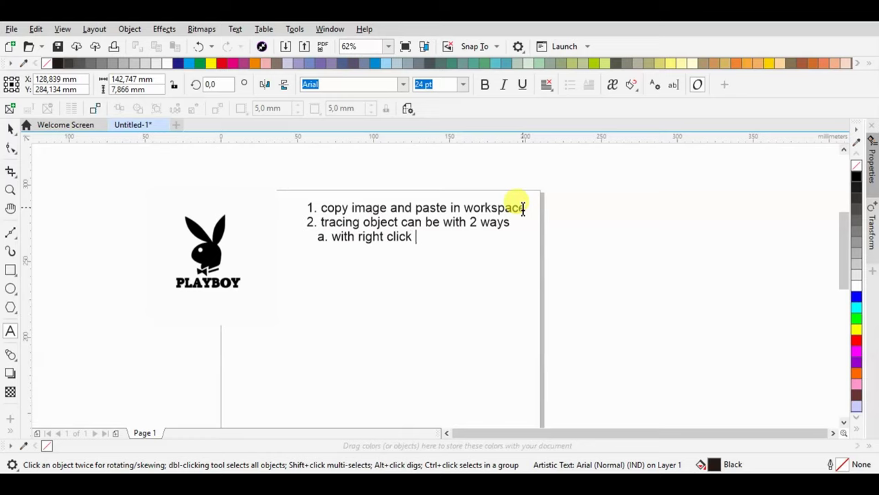
{"action": "type", "text": "oose quick Trace"}
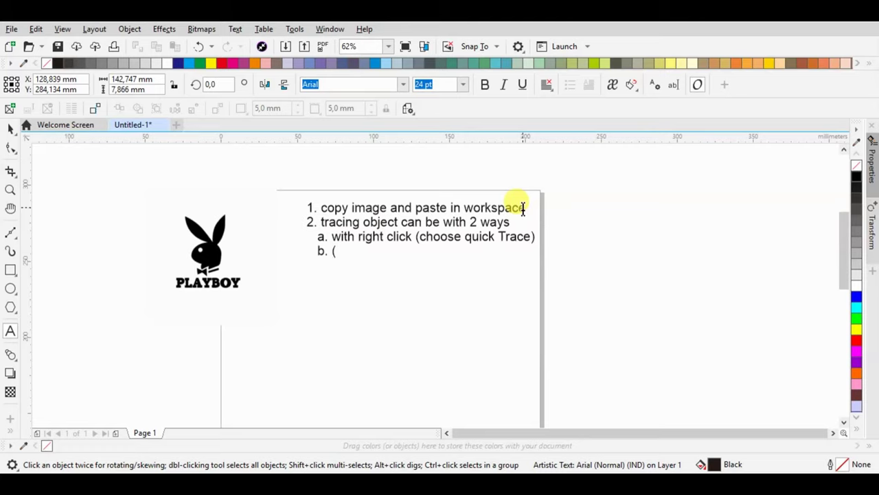
{"action": "type", "text": "with hi"}
{"action": "type", "text": "gh quality"}
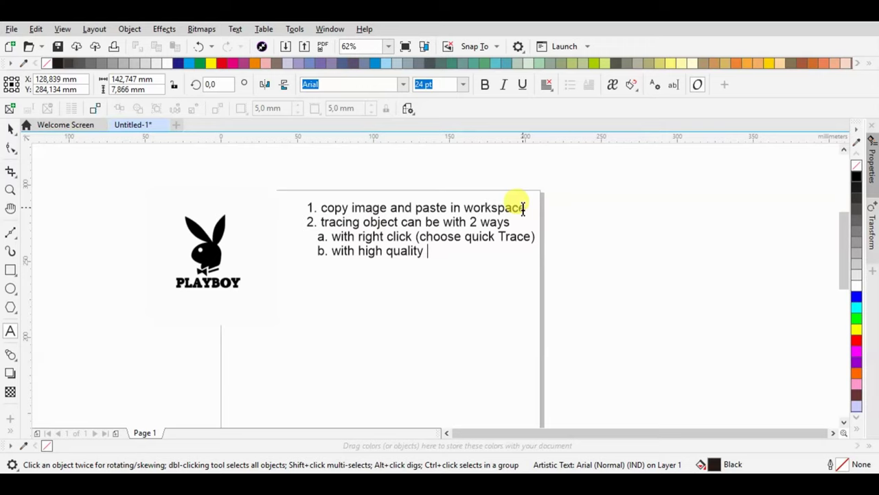
{"action": "left_click", "coordinate": [334, 224]}
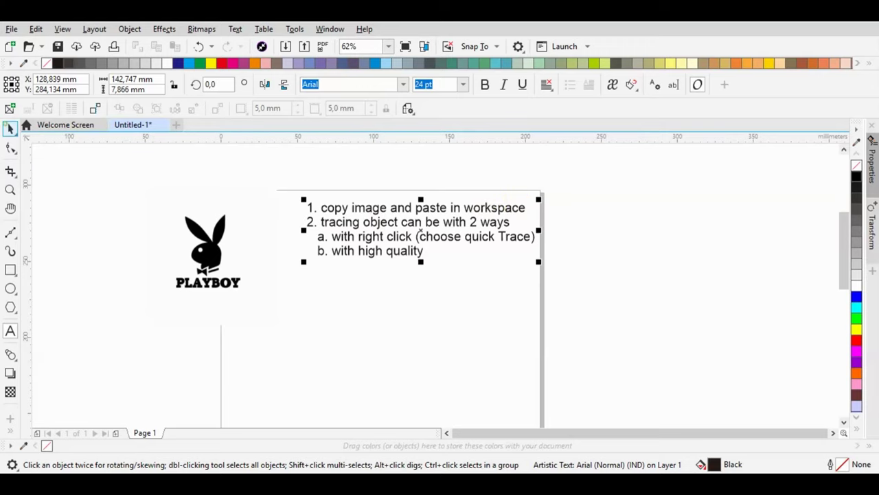
Paste another logo bitmap and move it to the page's right side.
{"action": "scroll", "coordinate": [220, 197], "scroll_direction": "down", "scroll_amount": 2}
{"action": "scroll", "coordinate": [227, 200], "scroll_direction": "up", "scroll_amount": 2}
{"action": "key", "text": "ctrl+v"}
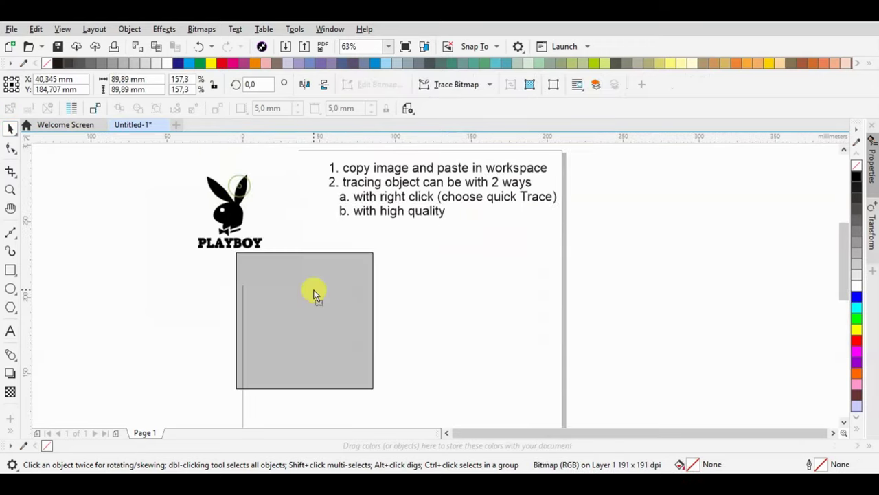
{"action": "left_click_drag", "start_coordinate": [315, 294], "coordinate": [485, 282]}
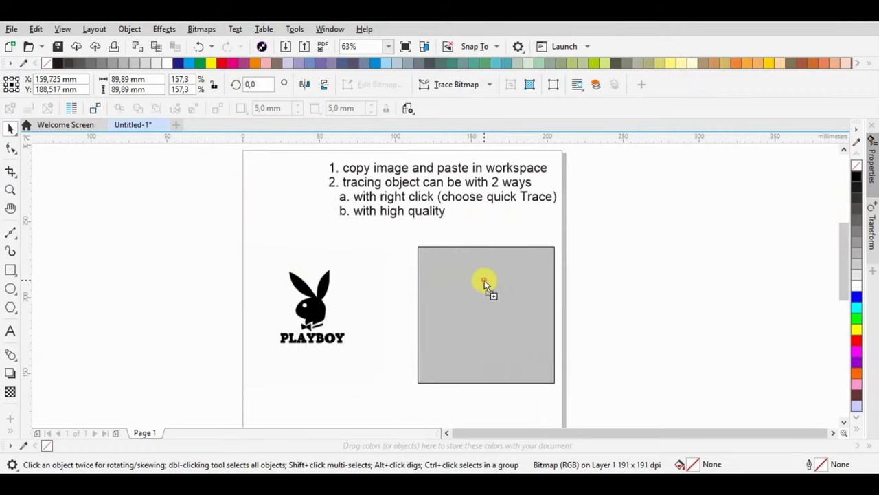
Quick Trace the left logo into vectors and move the result below the original.
{"action": "left_click", "coordinate": [302, 278]}
{"action": "right_click", "coordinate": [309, 282]}
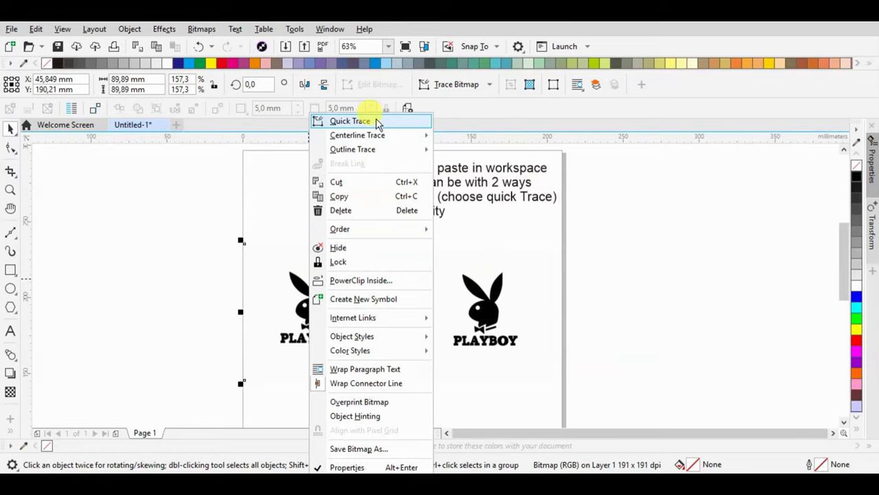
{"action": "left_click", "coordinate": [377, 122]}
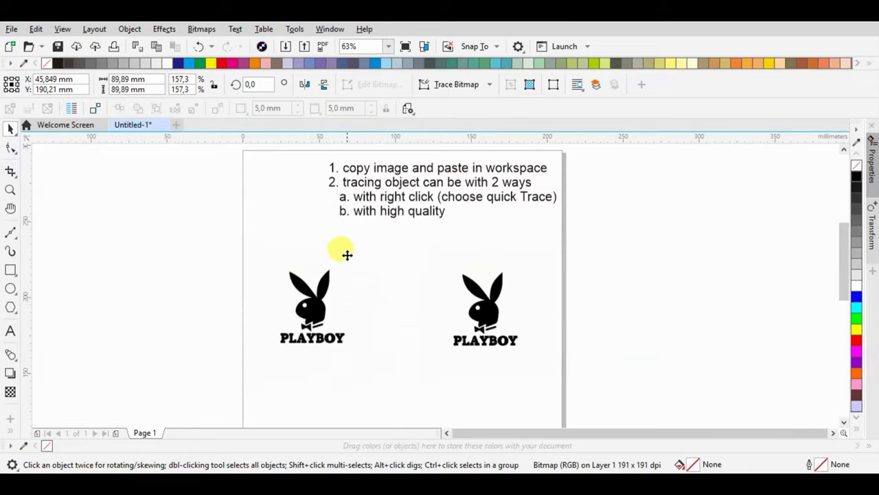
{"action": "scroll", "coordinate": [344, 258], "scroll_direction": "down", "scroll_amount": 2}
{"action": "left_click_drag", "start_coordinate": [336, 247], "coordinate": [326, 332]}
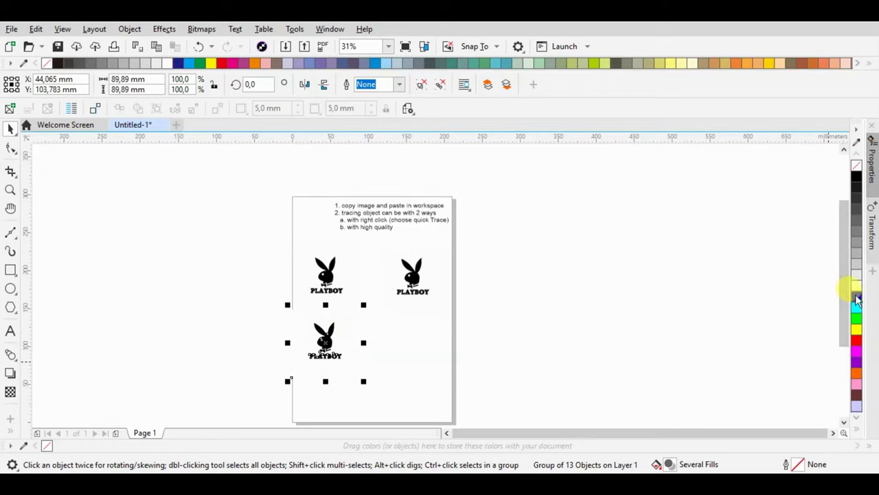
{"action": "scroll", "coordinate": [307, 346], "scroll_direction": "up", "scroll_amount": 3}
{"action": "scroll", "coordinate": [365, 334], "scroll_direction": "up", "scroll_amount": 1}
{"action": "scroll", "coordinate": [403, 281], "scroll_direction": "down", "scroll_amount": 1}
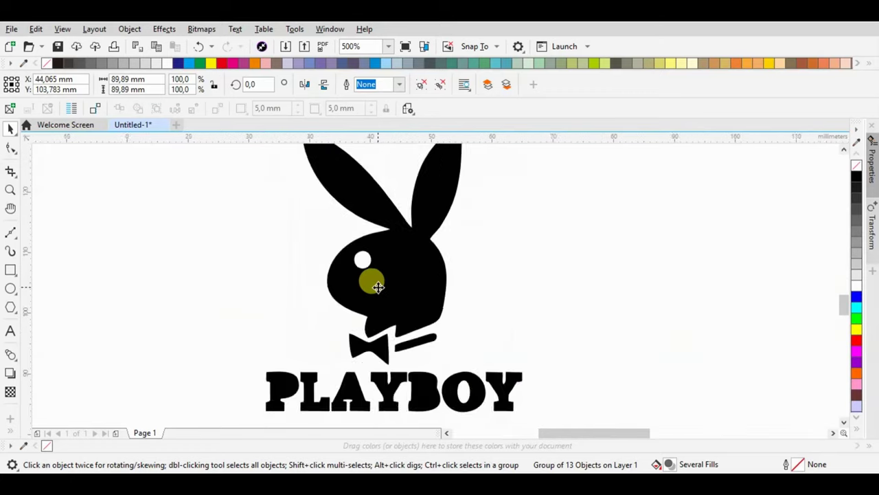
{"action": "scroll", "coordinate": [371, 281], "scroll_direction": "down", "scroll_amount": 2}
{"action": "scroll", "coordinate": [378, 265], "scroll_direction": "up", "scroll_amount": 1}
{"action": "scroll", "coordinate": [369, 354], "scroll_direction": "down", "scroll_amount": 1}
{"action": "scroll", "coordinate": [378, 320], "scroll_direction": "down", "scroll_amount": 1}
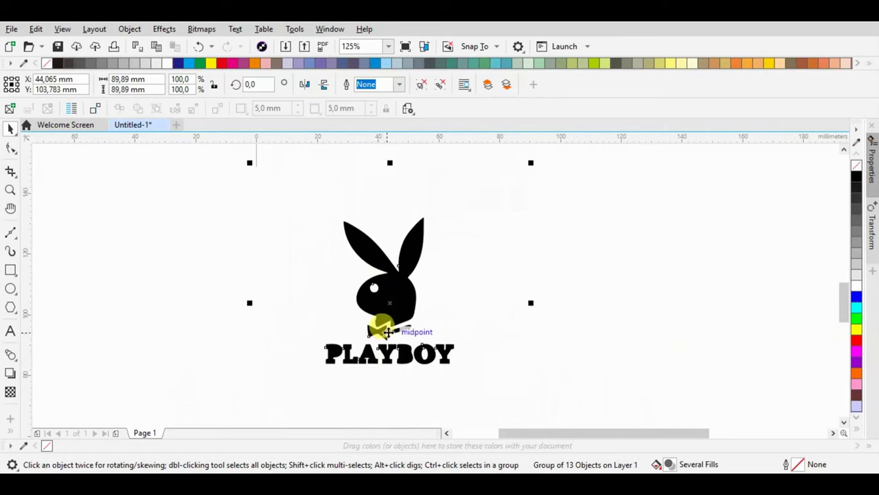
{"action": "scroll", "coordinate": [411, 294], "scroll_direction": "down", "scroll_amount": 1}
Label the traced logo 'Quick Trace' and place the label beneath it.
{"action": "left_click", "coordinate": [10, 331]}
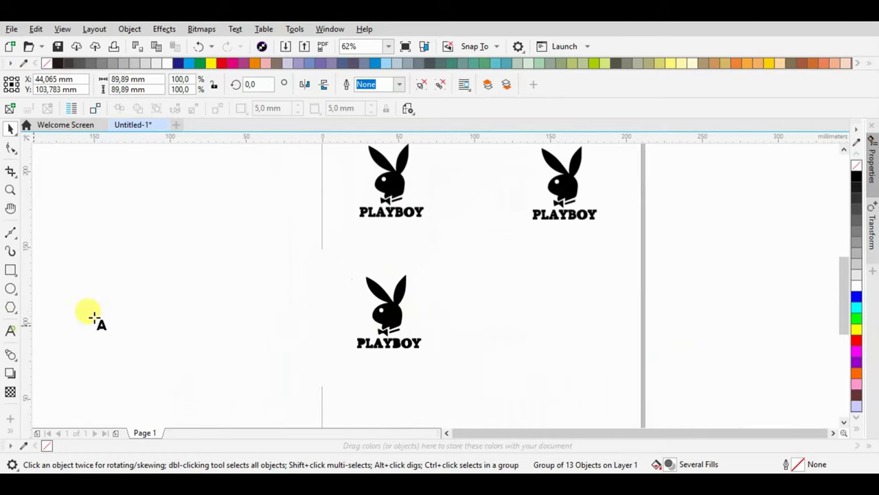
{"action": "left_click", "coordinate": [266, 275]}
{"action": "type", "text": "Quick"}
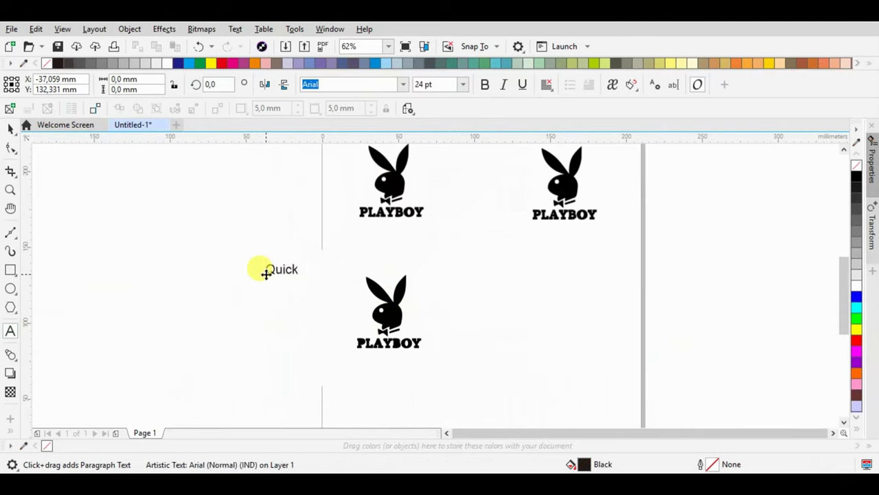
{"action": "type", "text": " Trace"}
{"action": "left_click", "coordinate": [11, 128]}
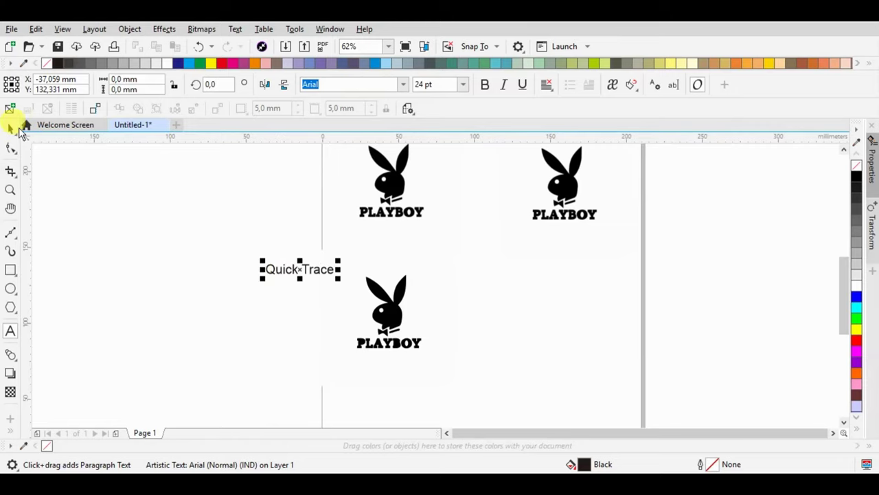
{"action": "left_click_drag", "start_coordinate": [303, 269], "coordinate": [399, 366]}
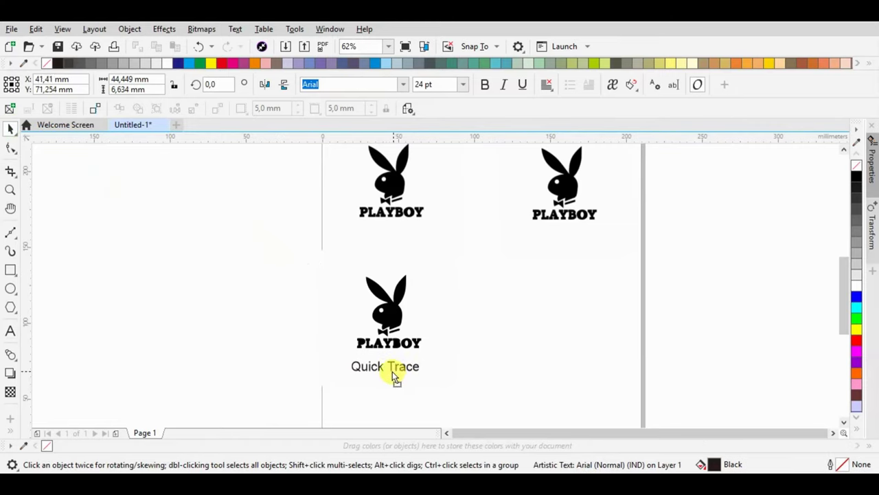
{"action": "left_click", "coordinate": [565, 184]}
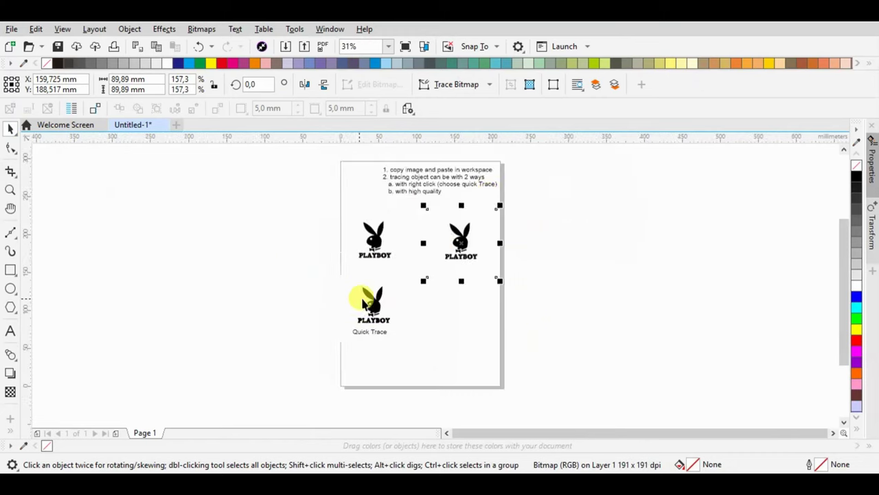
Check the right logo's trace options, then extend note b to 'with high quality ( outline trace)'.
{"action": "right_click", "coordinate": [435, 289]}
{"action": "mouse_move", "coordinate": [481, 149]}
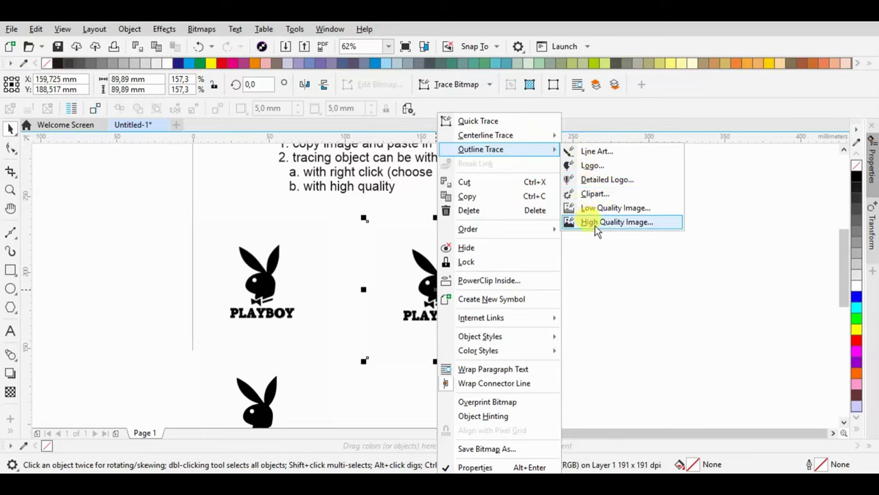
{"action": "left_click", "coordinate": [380, 184]}
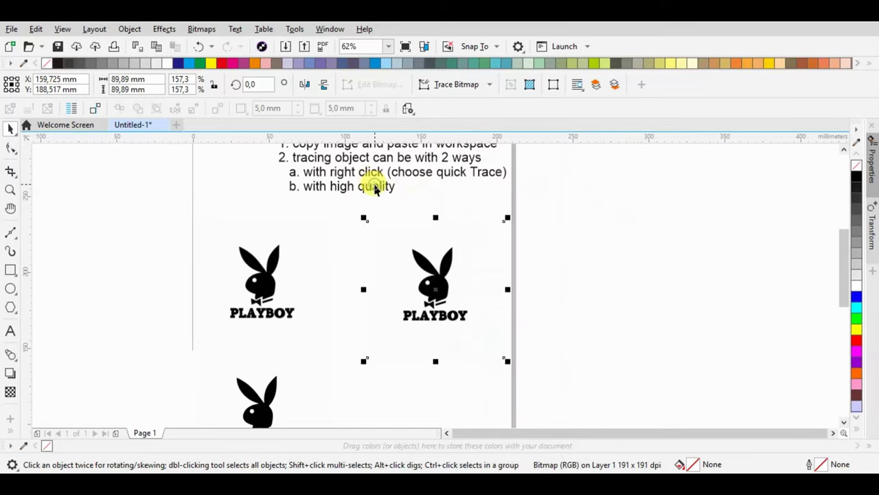
{"action": "double_click", "coordinate": [393, 187]}
{"action": "type", "text": "( qoutli"}
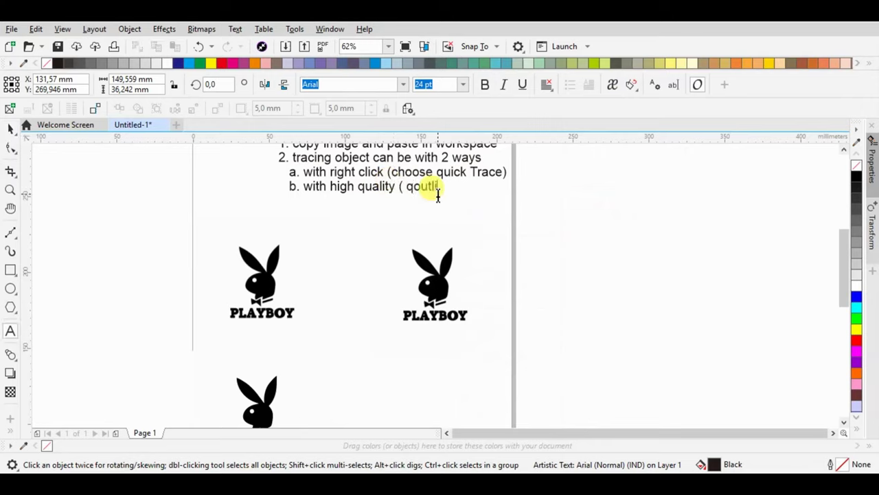
{"action": "type", "text": "ne trace"}
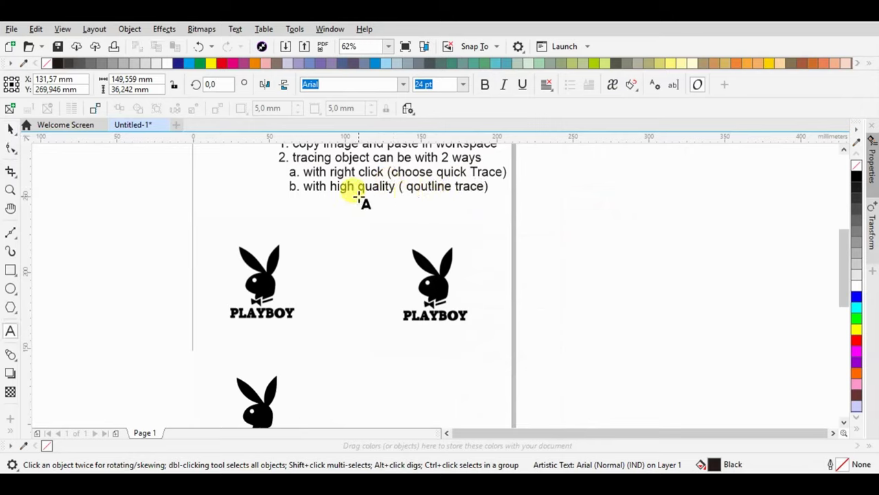
{"action": "key", "text": "Escape"}
{"action": "left_click", "coordinate": [411, 187]}
{"action": "key", "text": "BackSpace"}
{"action": "left_click", "coordinate": [11, 129]}
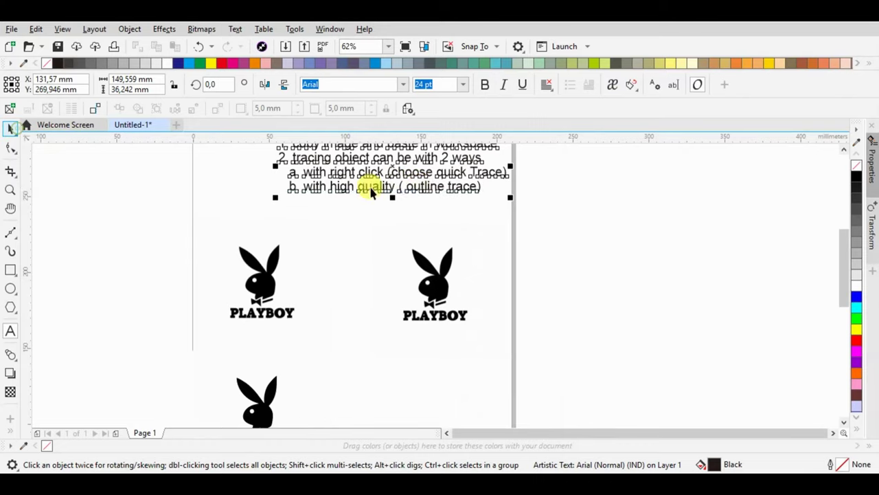
{"action": "scroll", "coordinate": [412, 206], "scroll_direction": "down", "scroll_amount": 2}
Move the quick-traced logo and its label off the page to the left.
{"action": "left_click_drag", "start_coordinate": [278, 216], "coordinate": [380, 334]}
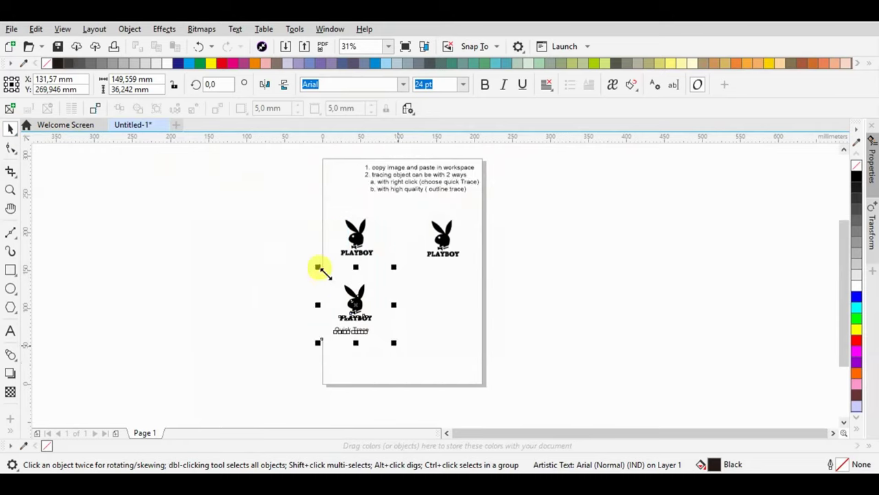
{"action": "left_click_drag", "start_coordinate": [248, 197], "coordinate": [422, 366]}
{"action": "left_click_drag", "start_coordinate": [373, 255], "coordinate": [264, 217]}
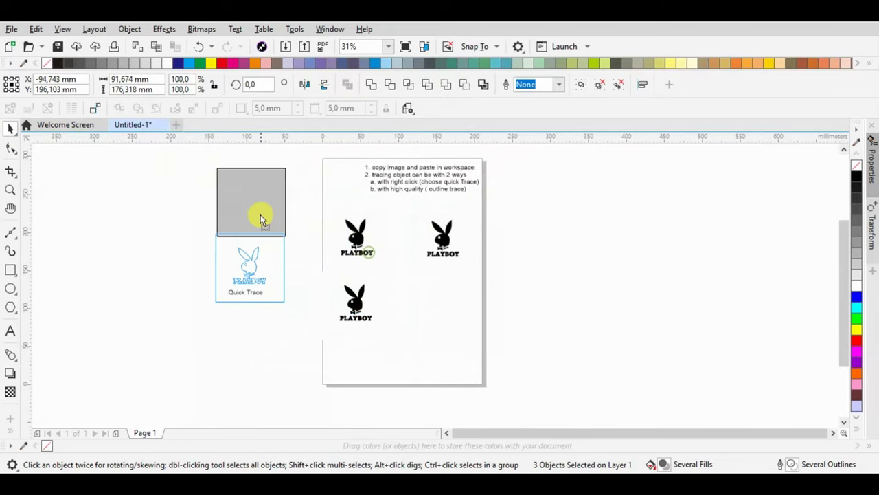
{"action": "left_click", "coordinate": [403, 263]}
Move the right logo left, scale it to 107.1%, and place a copy further right.
{"action": "scroll", "coordinate": [442, 237], "scroll_direction": "up", "scroll_amount": 5}
{"action": "scroll", "coordinate": [431, 209], "scroll_direction": "up", "scroll_amount": 2}
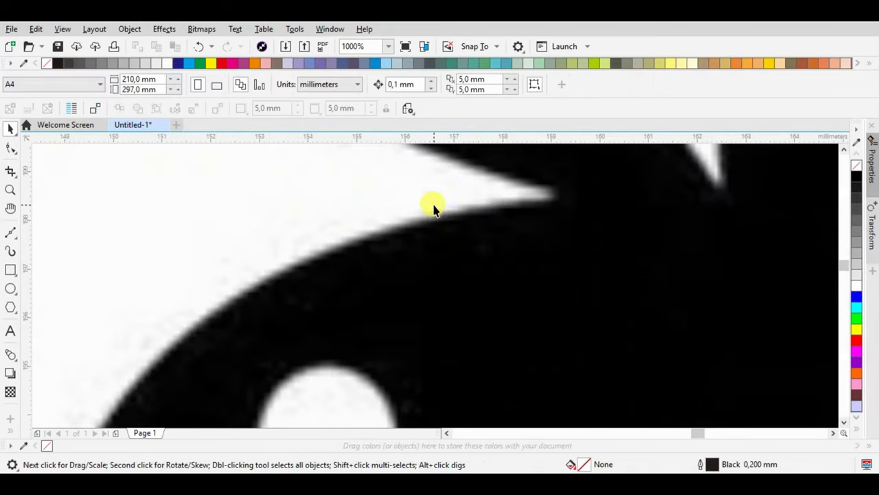
{"action": "scroll", "coordinate": [474, 255], "scroll_direction": "down", "scroll_amount": 6}
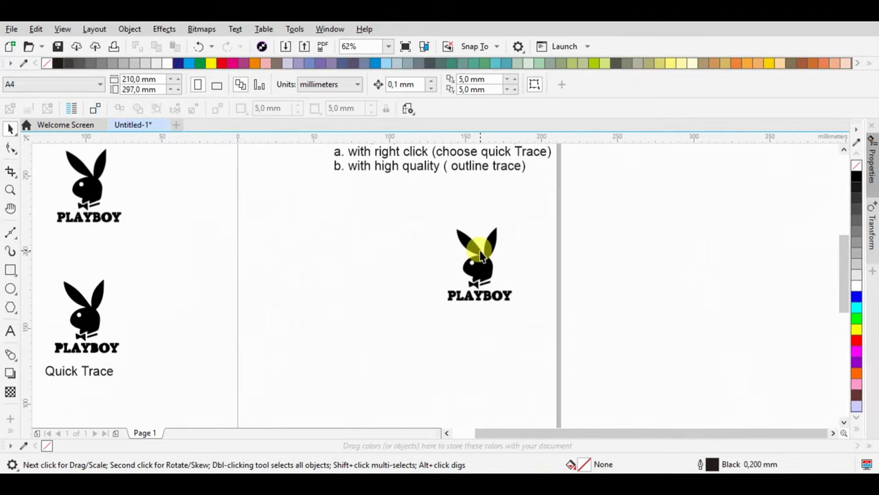
{"action": "left_click_drag", "start_coordinate": [481, 254], "coordinate": [316, 256]}
{"action": "left_click_drag", "start_coordinate": [386, 338], "coordinate": [345, 298]}
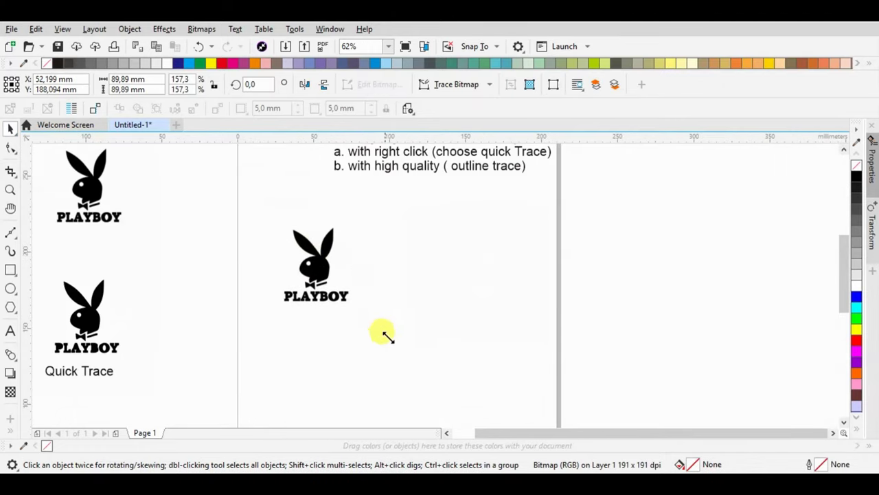
{"action": "left_click_drag", "start_coordinate": [288, 235], "coordinate": [522, 235]}
Outline-trace the left logo as Line Art, detail 92, removing white background; move it below.
{"action": "right_click", "coordinate": [311, 233]}
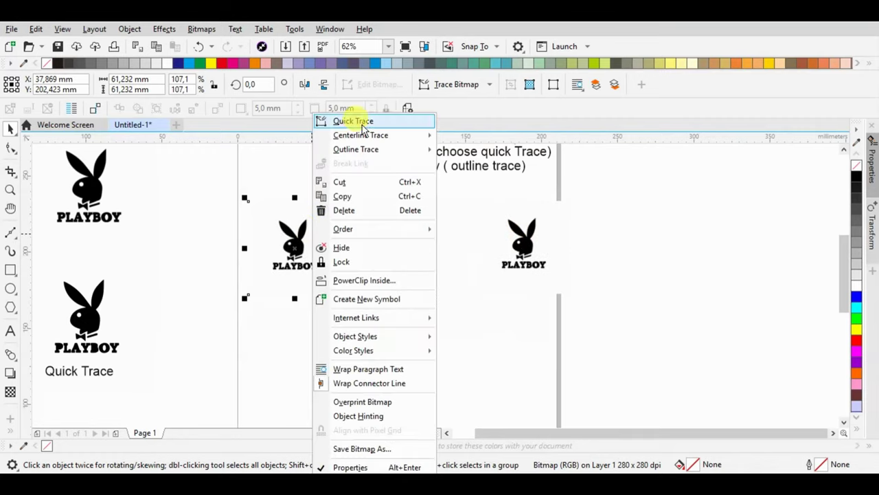
{"action": "left_click", "coordinate": [486, 201]}
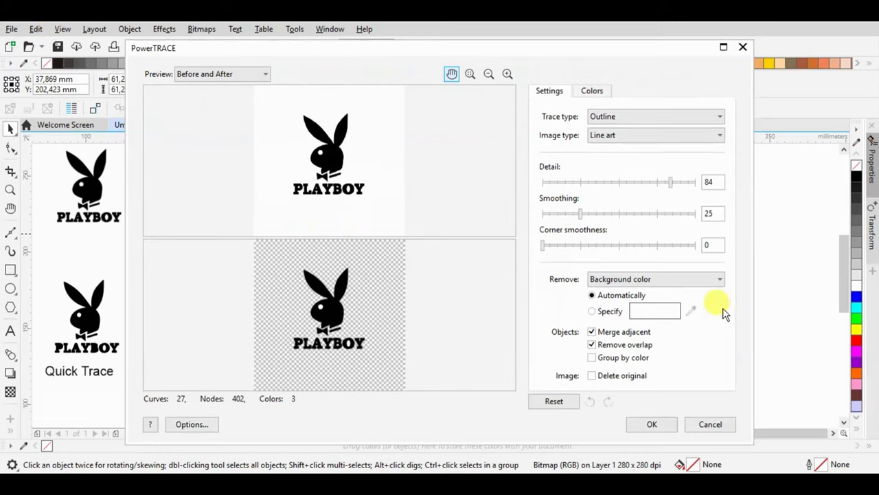
{"action": "left_click", "coordinate": [594, 182]}
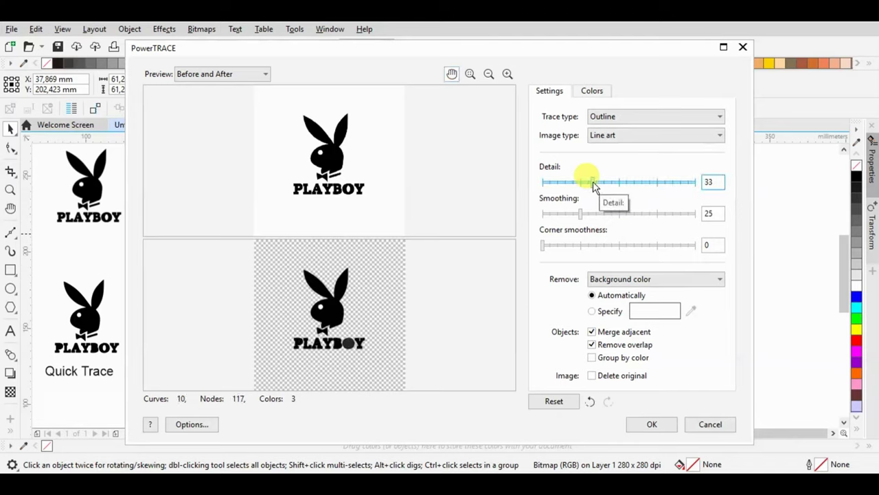
{"action": "left_click_drag", "start_coordinate": [593, 183], "coordinate": [683, 182]}
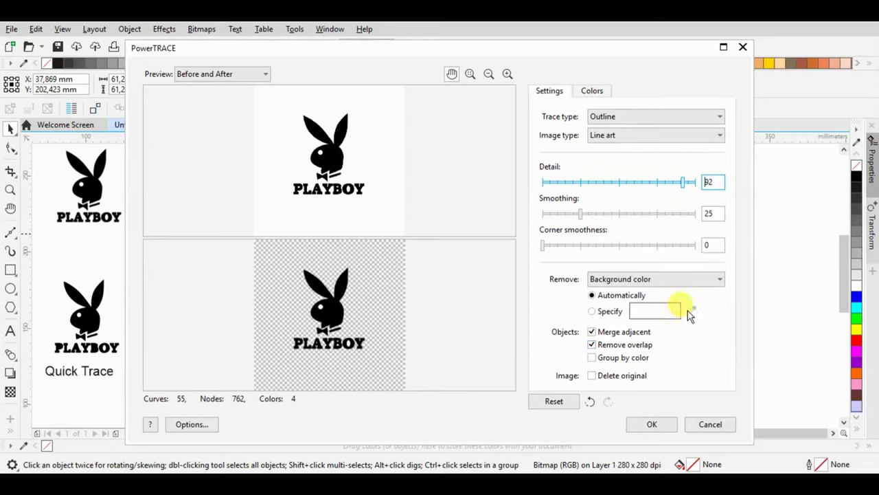
{"action": "left_click", "coordinate": [610, 311]}
{"action": "left_click", "coordinate": [691, 311]}
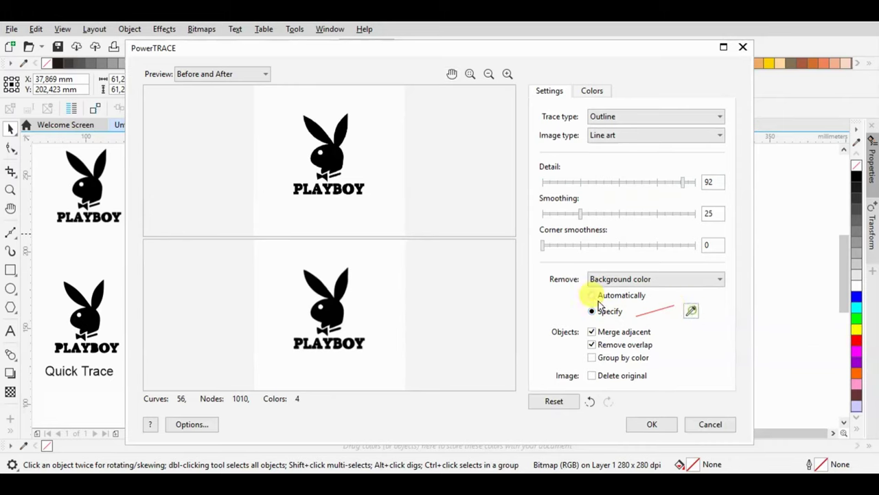
{"action": "left_click", "coordinate": [379, 255]}
{"action": "left_click", "coordinate": [632, 423]}
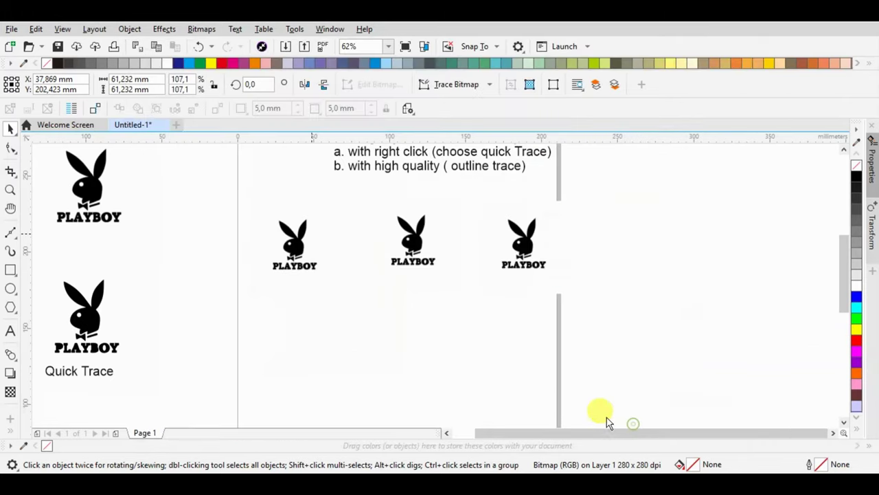
{"action": "left_click_drag", "start_coordinate": [294, 234], "coordinate": [298, 318]}
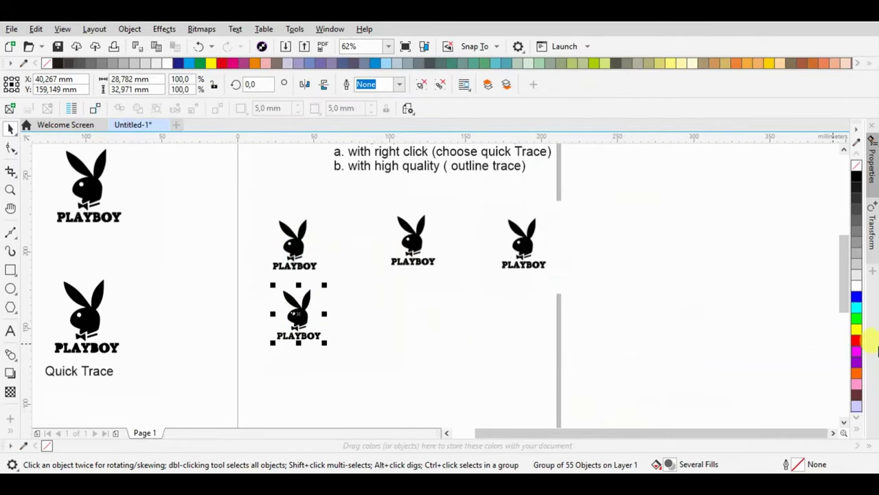
Try a red fill and white outline on the traced logo.
{"action": "left_click", "coordinate": [856, 339]}
{"action": "scroll", "coordinate": [296, 316], "scroll_direction": "up", "scroll_amount": 5}
{"action": "right_click", "coordinate": [857, 284]}
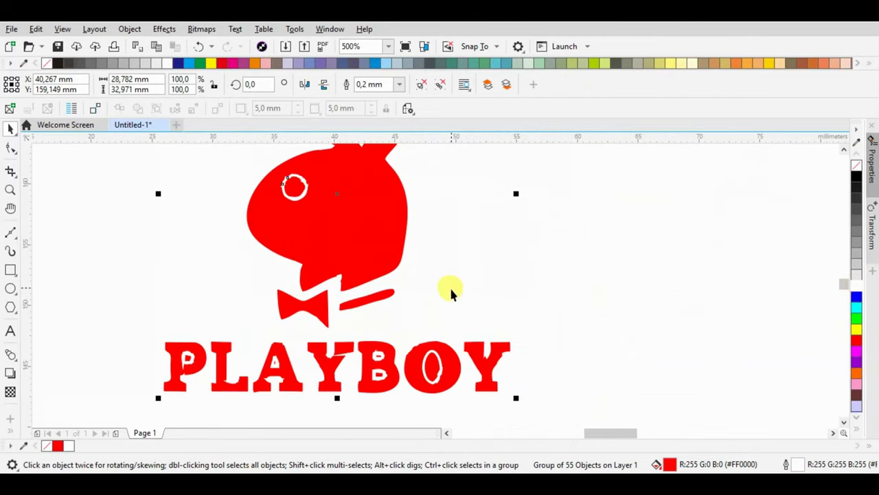
{"action": "scroll", "coordinate": [432, 275], "scroll_direction": "down", "scroll_amount": 2}
{"action": "scroll", "coordinate": [383, 238], "scroll_direction": "up", "scroll_amount": 4}
{"action": "scroll", "coordinate": [328, 220], "scroll_direction": "down", "scroll_amount": 2}
{"action": "scroll", "coordinate": [328, 220], "scroll_direction": "down", "scroll_amount": 2}
{"action": "scroll", "coordinate": [389, 311], "scroll_direction": "up", "scroll_amount": 4}
{"action": "scroll", "coordinate": [350, 314], "scroll_direction": "down", "scroll_amount": 2}
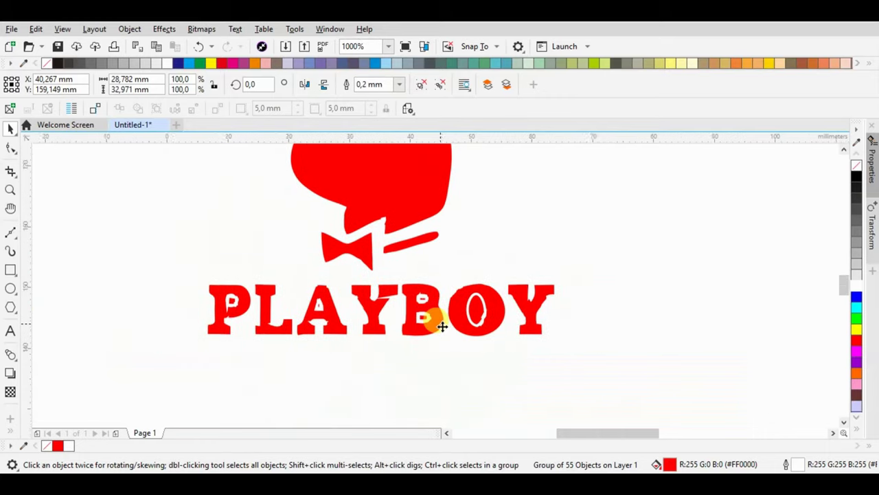
{"action": "scroll", "coordinate": [442, 320], "scroll_direction": "down", "scroll_amount": 4}
Remove the outline and undo the colour changes so the traced logo is black again.
{"action": "right_click", "coordinate": [855, 167]}
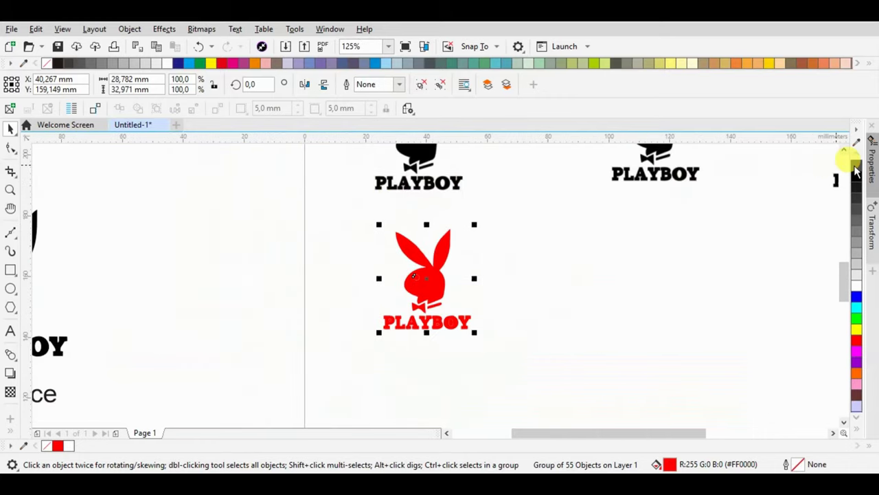
{"action": "left_click", "coordinate": [198, 47]}
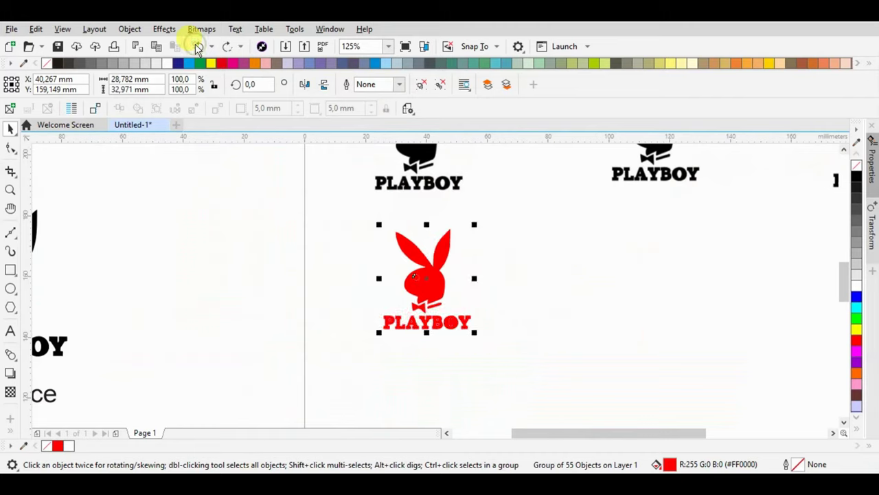
{"action": "left_click", "coordinate": [198, 47]}
{"action": "left_click", "coordinate": [312, 290]}
{"action": "scroll", "coordinate": [318, 306], "scroll_direction": "down", "scroll_amount": 2}
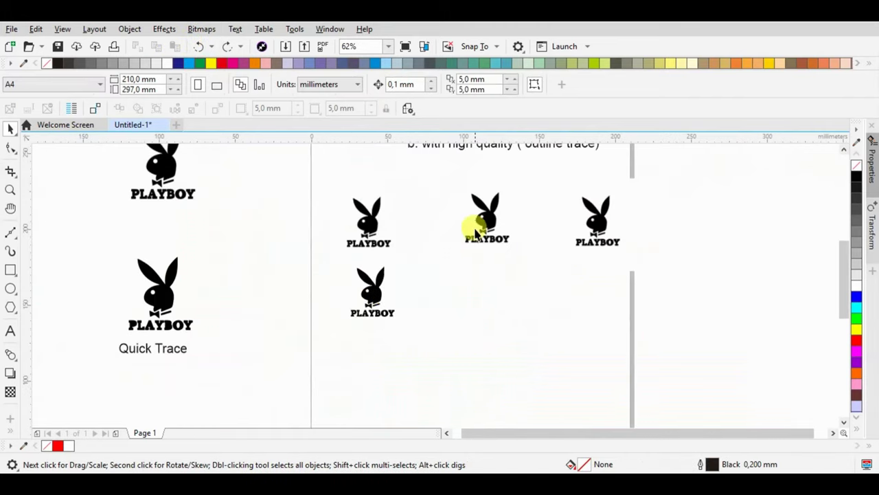
{"action": "left_click", "coordinate": [479, 227]}
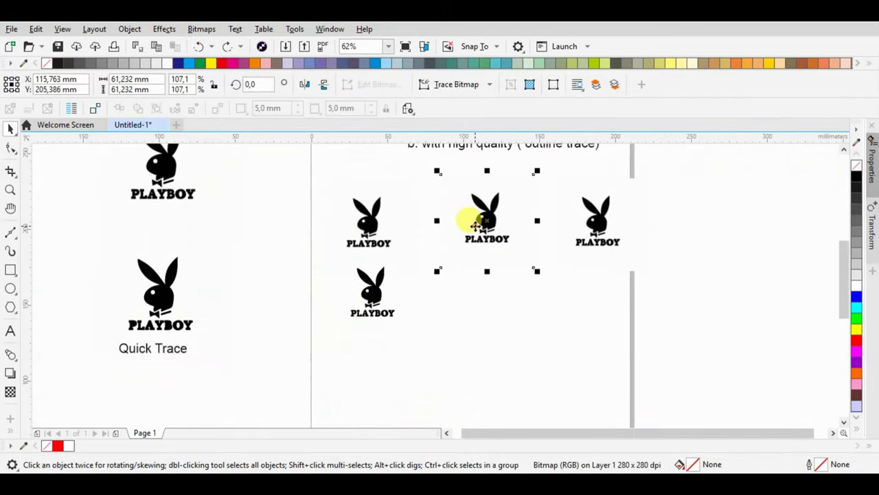
Outline-trace the middle logo with Logo settings and move the result below it.
{"action": "right_click", "coordinate": [475, 226]}
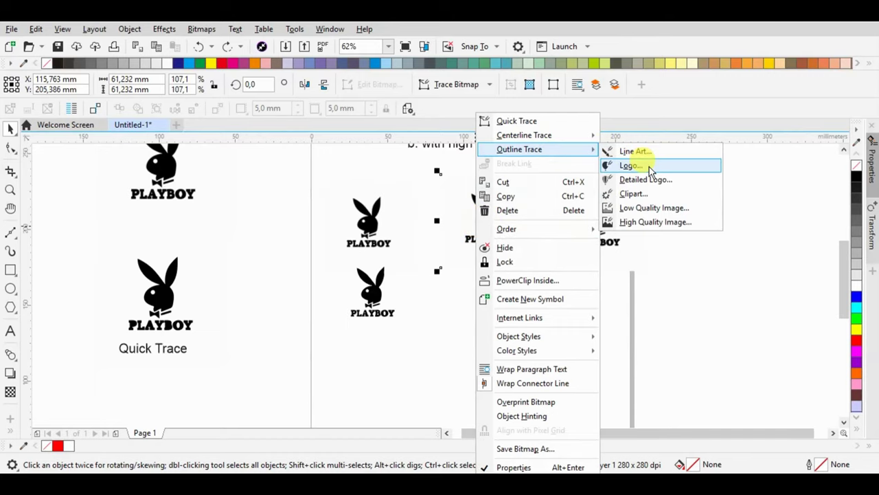
{"action": "left_click", "coordinate": [651, 168]}
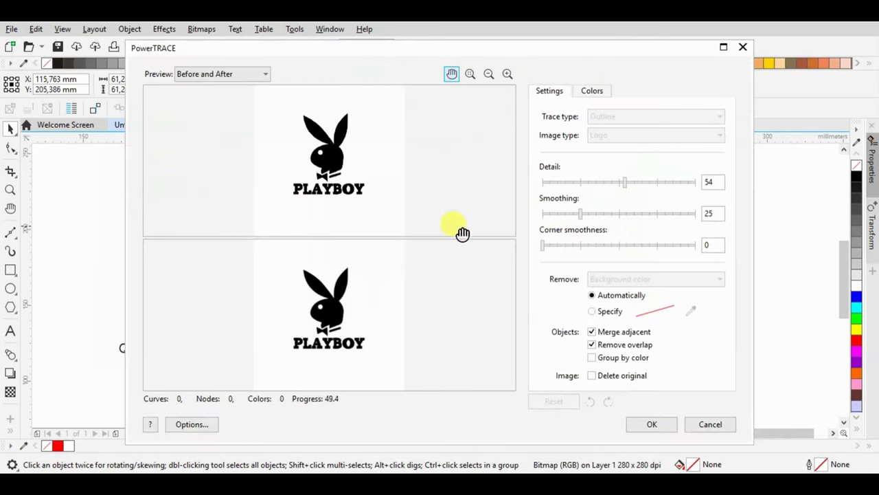
{"action": "left_click", "coordinate": [652, 424]}
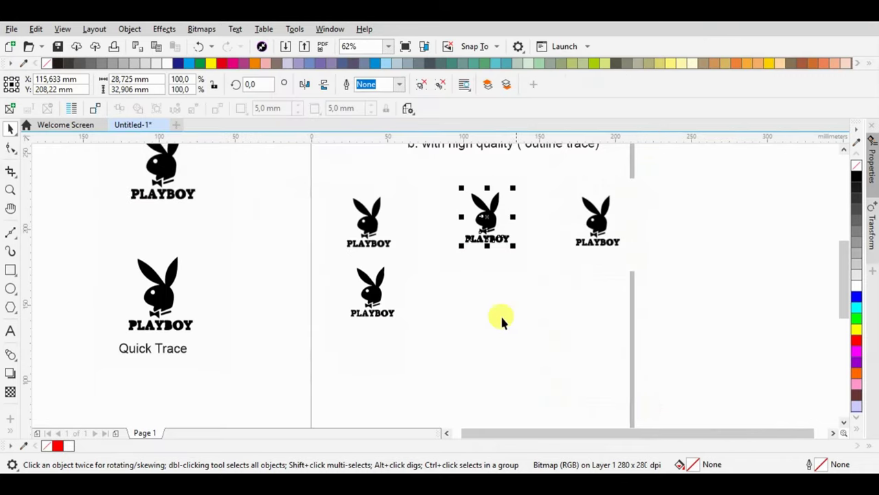
{"action": "left_click_drag", "start_coordinate": [488, 210], "coordinate": [481, 297]}
Try a yellow fill and white outline, then undo both to keep the logo black.
{"action": "left_click", "coordinate": [857, 328]}
{"action": "scroll", "coordinate": [485, 298], "scroll_direction": "up", "scroll_amount": 2}
{"action": "scroll", "coordinate": [486, 300], "scroll_direction": "up", "scroll_amount": 2}
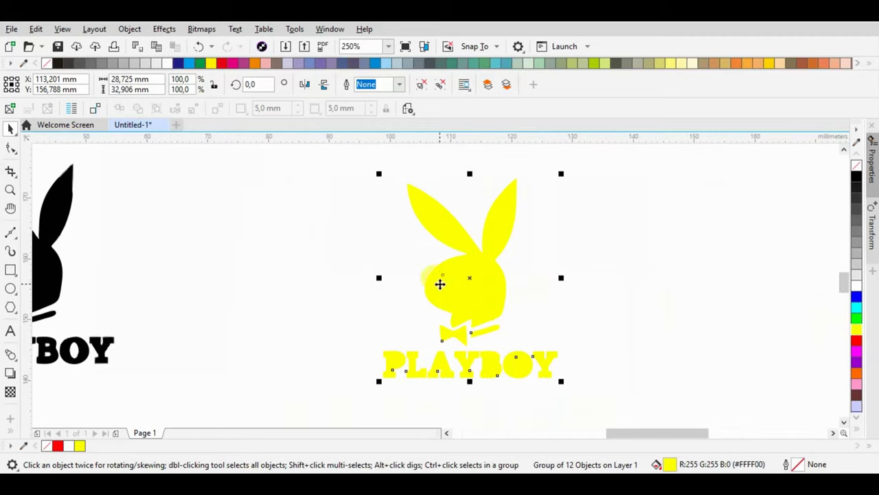
{"action": "scroll", "coordinate": [490, 367], "scroll_direction": "up", "scroll_amount": 1}
{"action": "right_click", "coordinate": [855, 286]}
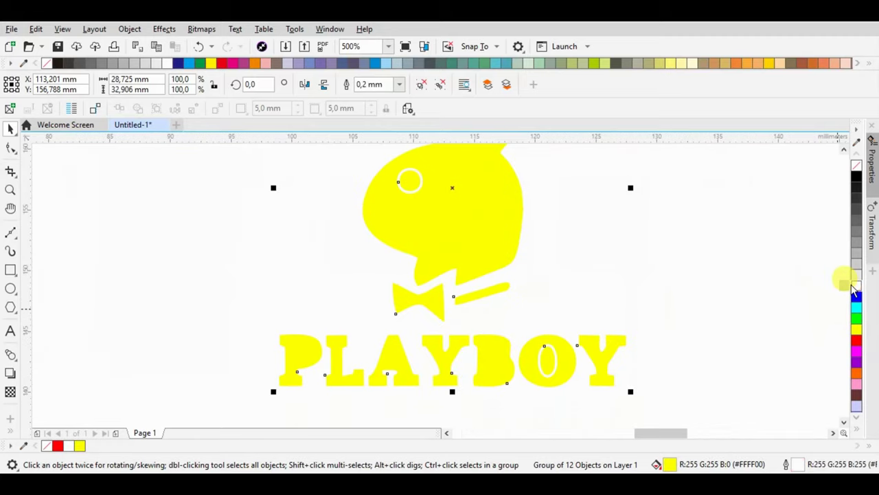
{"action": "scroll", "coordinate": [540, 360], "scroll_direction": "up", "scroll_amount": 2}
{"action": "scroll", "coordinate": [546, 354], "scroll_direction": "down", "scroll_amount": 2}
{"action": "scroll", "coordinate": [546, 354], "scroll_direction": "down", "scroll_amount": 4}
{"action": "left_click", "coordinate": [200, 46]}
{"action": "left_click", "coordinate": [201, 47]}
{"action": "scroll", "coordinate": [183, 290], "scroll_direction": "down", "scroll_amount": 2}
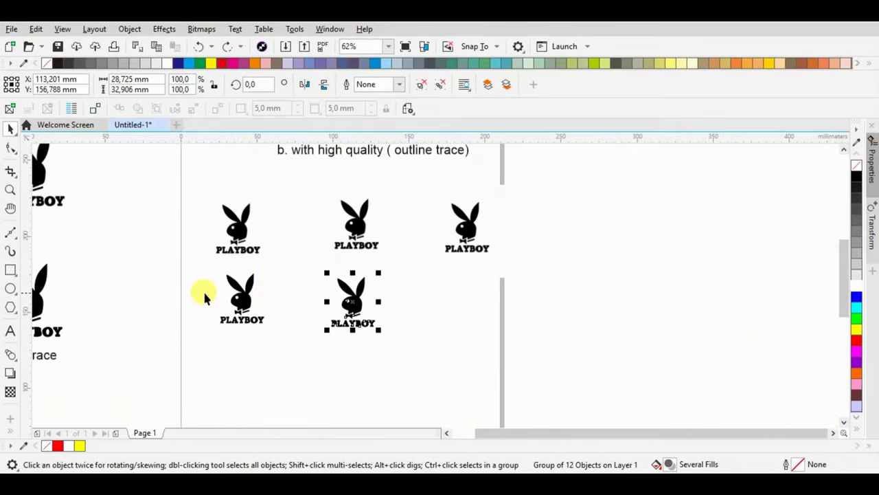
{"action": "left_click", "coordinate": [461, 217]}
Start a Detailed Logo trace of the right logo, trying Clipart, Centerline and detail 88.
{"action": "right_click", "coordinate": [492, 214]}
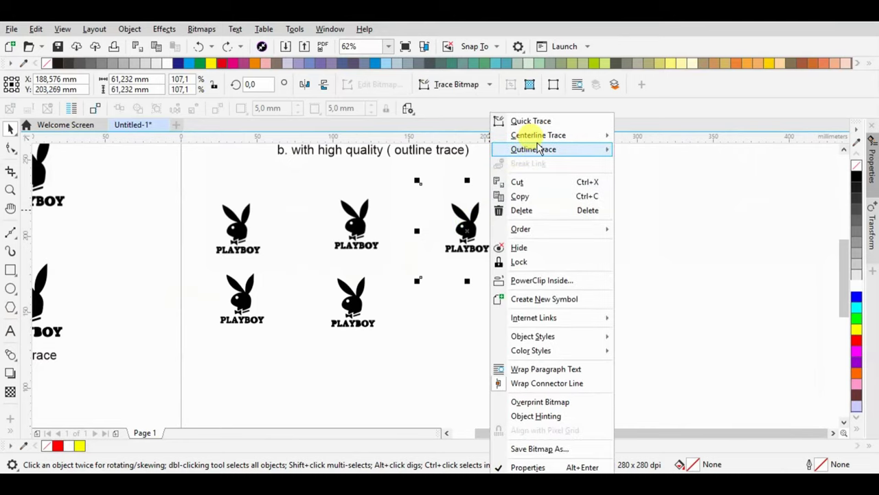
{"action": "mouse_move", "coordinate": [534, 149]}
{"action": "left_click", "coordinate": [660, 180]}
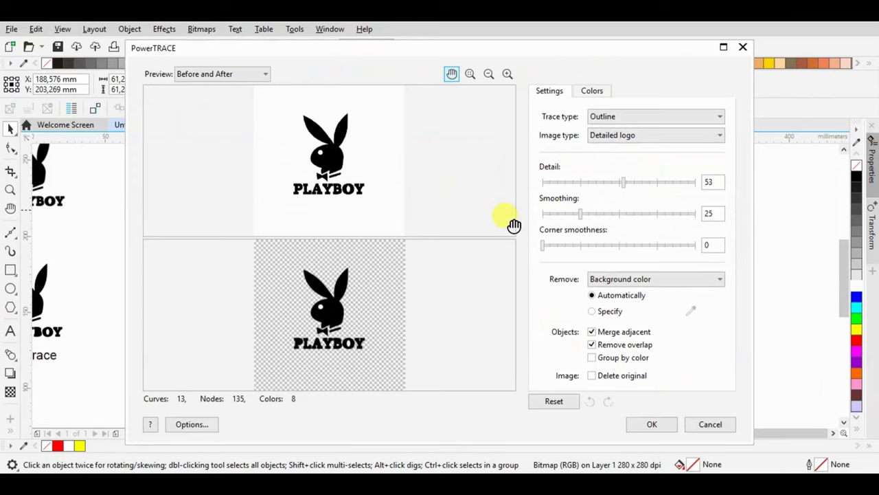
{"action": "left_click", "coordinate": [635, 135]}
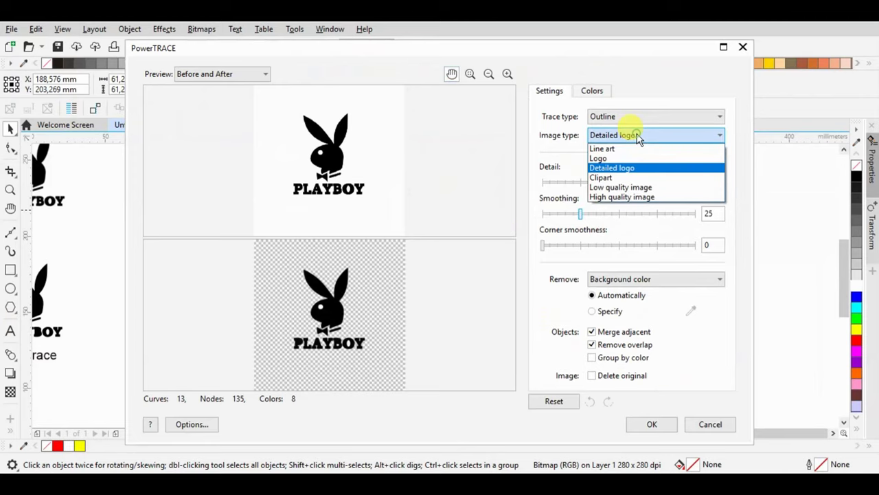
{"action": "left_click", "coordinate": [631, 179]}
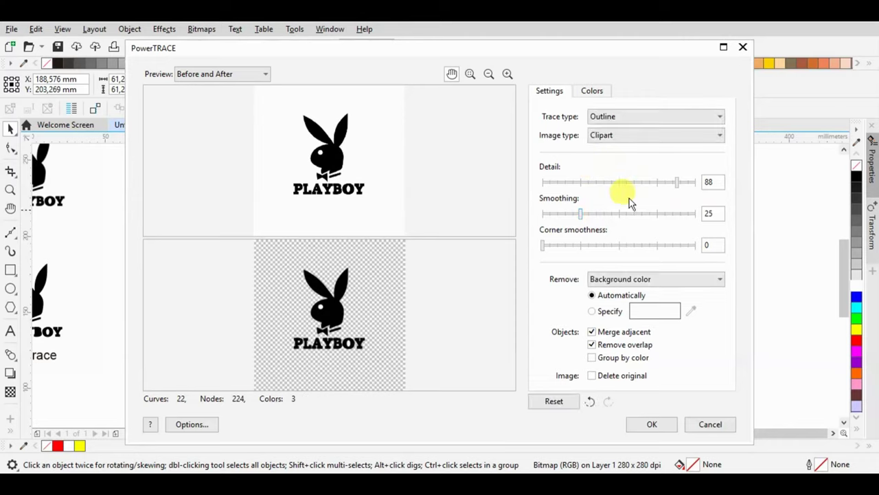
{"action": "left_click", "coordinate": [658, 116]}
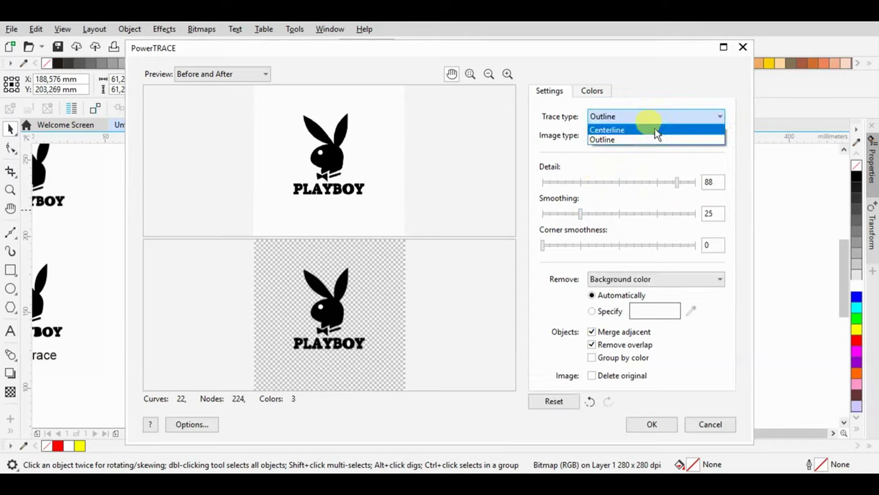
{"action": "left_click", "coordinate": [656, 131]}
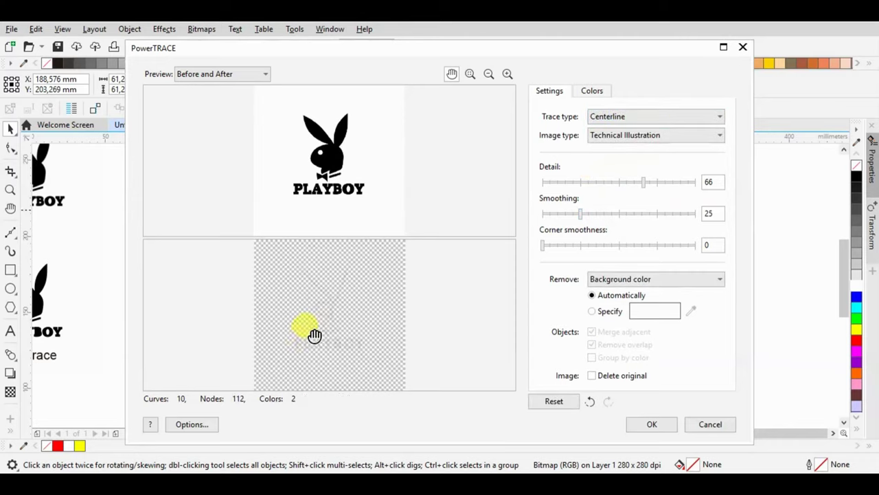
{"action": "scroll", "coordinate": [315, 334], "scroll_direction": "up", "scroll_amount": 1}
{"action": "scroll", "coordinate": [319, 316], "scroll_direction": "up", "scroll_amount": 1}
{"action": "scroll", "coordinate": [318, 316], "scroll_direction": "up", "scroll_amount": 2}
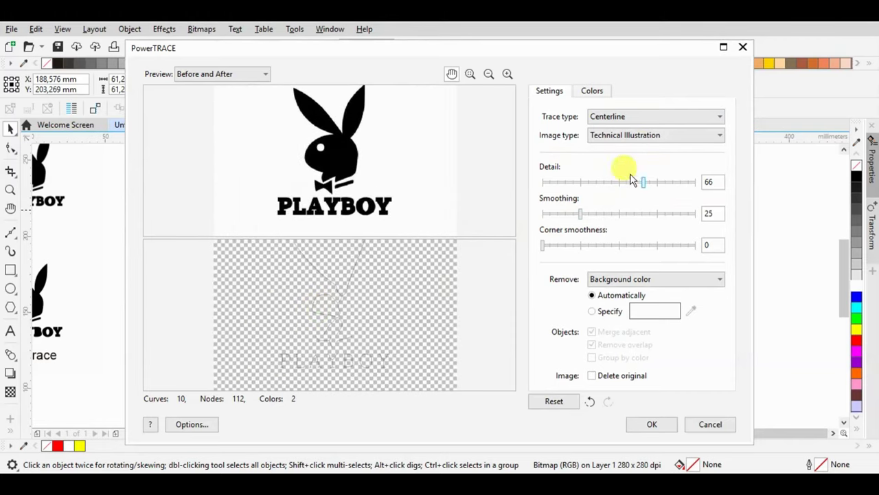
{"action": "left_click_drag", "start_coordinate": [642, 181], "coordinate": [677, 181]}
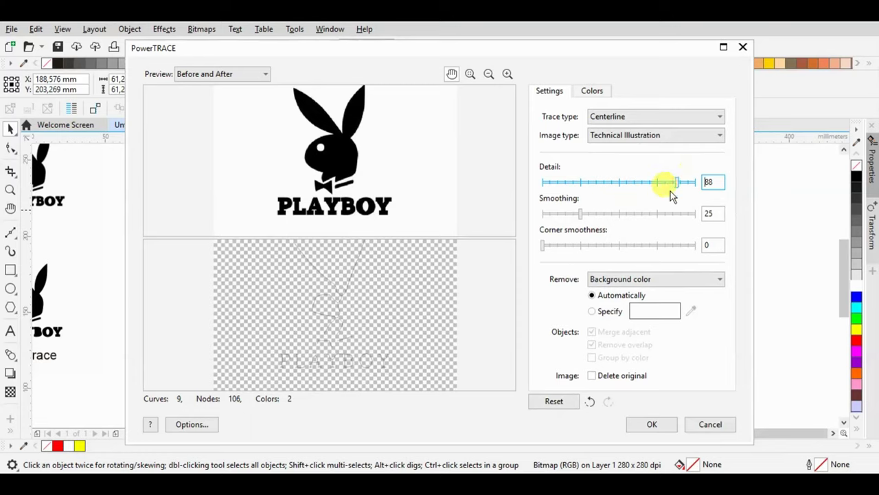
Switch to Line drawing, specify the sampled background colour, and return to Outline tracing.
{"action": "left_click", "coordinate": [633, 115]}
{"action": "left_click", "coordinate": [633, 135]}
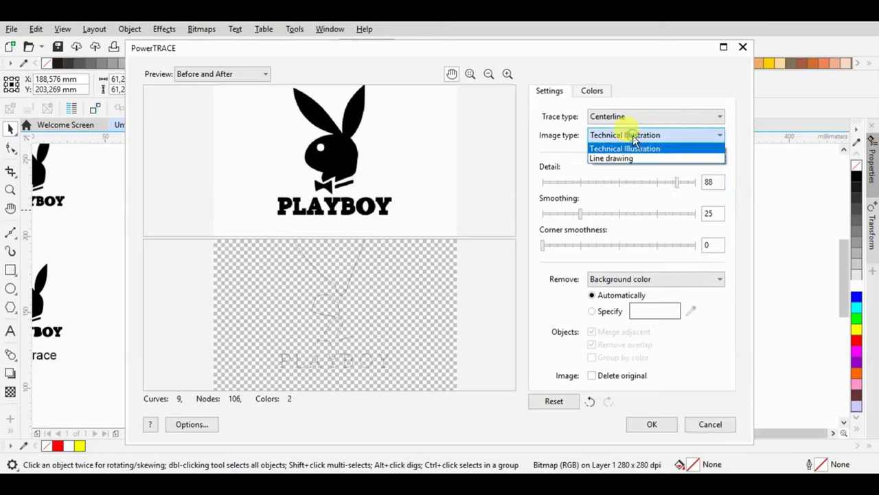
{"action": "left_click", "coordinate": [633, 157]}
{"action": "left_click", "coordinate": [607, 312]}
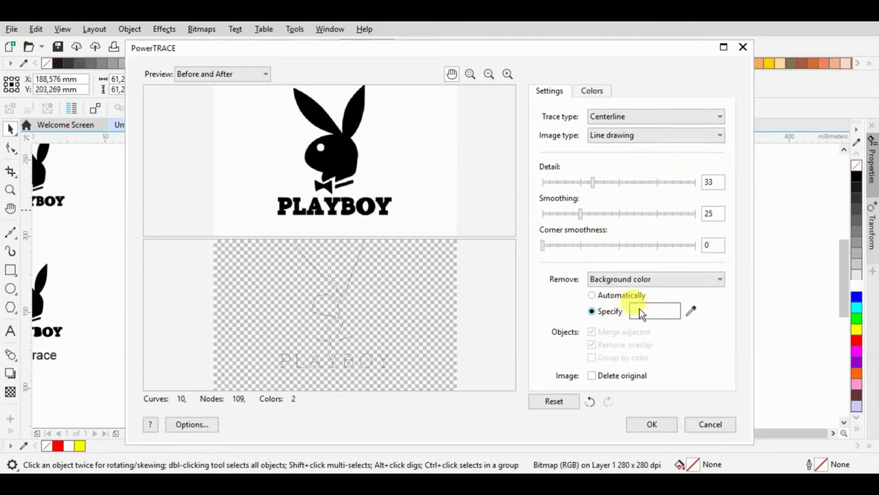
{"action": "left_click", "coordinate": [691, 311]}
{"action": "left_click", "coordinate": [445, 177]}
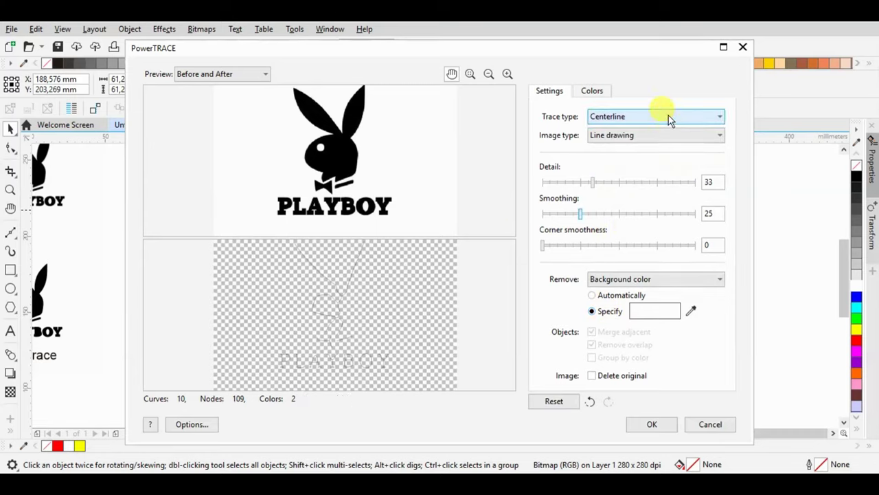
{"action": "left_click", "coordinate": [670, 117]}
{"action": "left_click", "coordinate": [665, 139]}
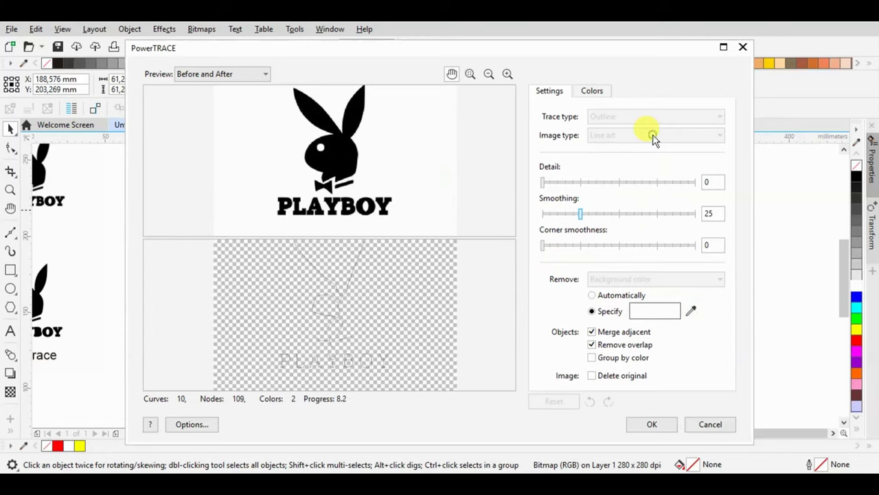
Set the image type to High quality image and test trace detail values.
{"action": "left_click", "coordinate": [643, 135]}
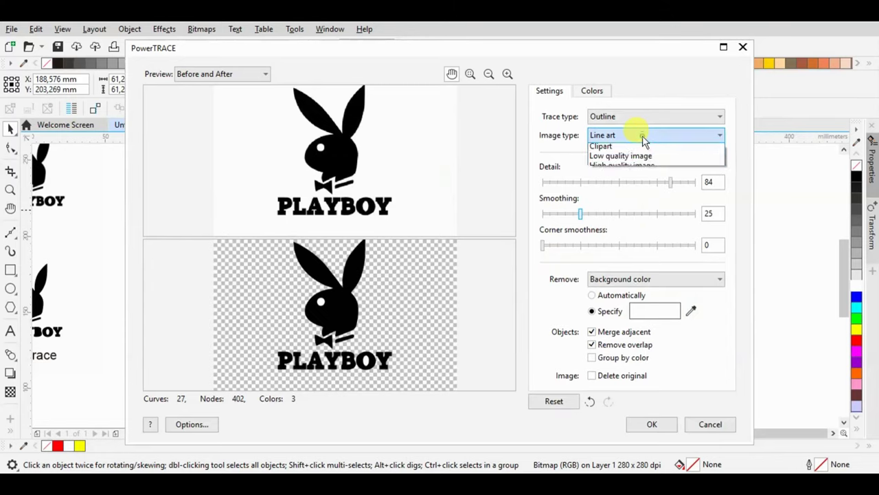
{"action": "left_click", "coordinate": [637, 188]}
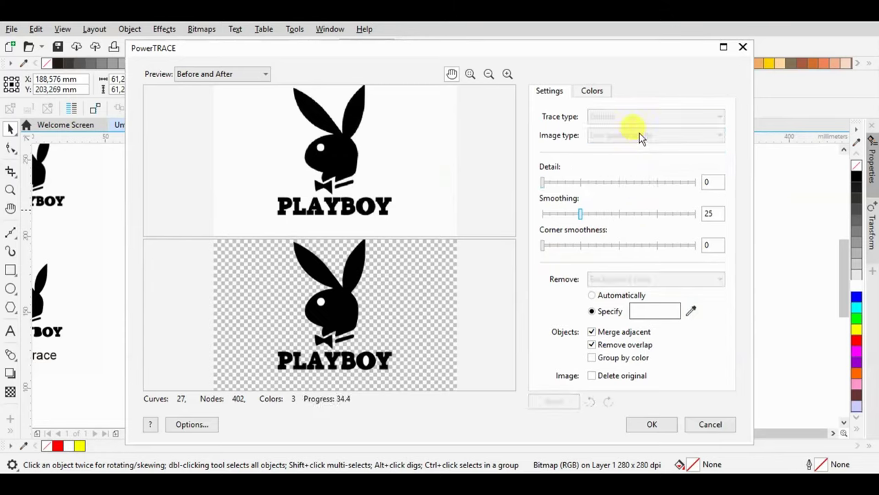
{"action": "left_click", "coordinate": [642, 135]}
{"action": "left_click", "coordinate": [624, 197]}
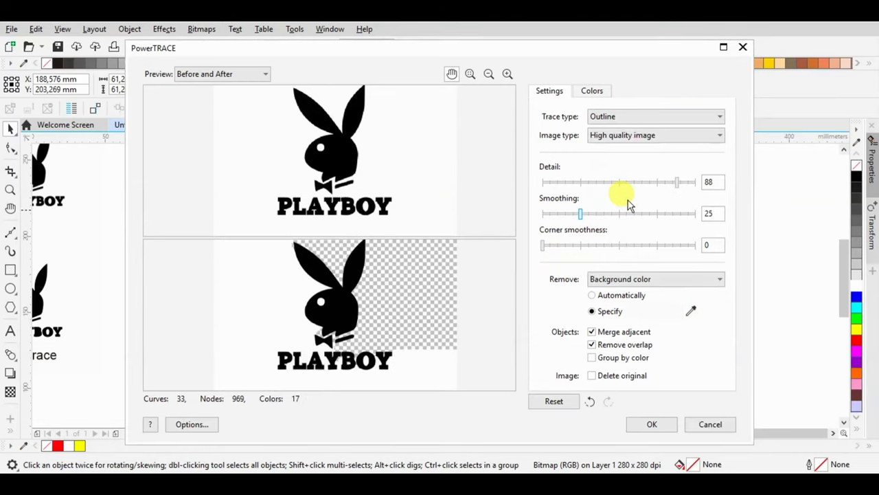
{"action": "scroll", "coordinate": [344, 340], "scroll_direction": "up", "scroll_amount": 2}
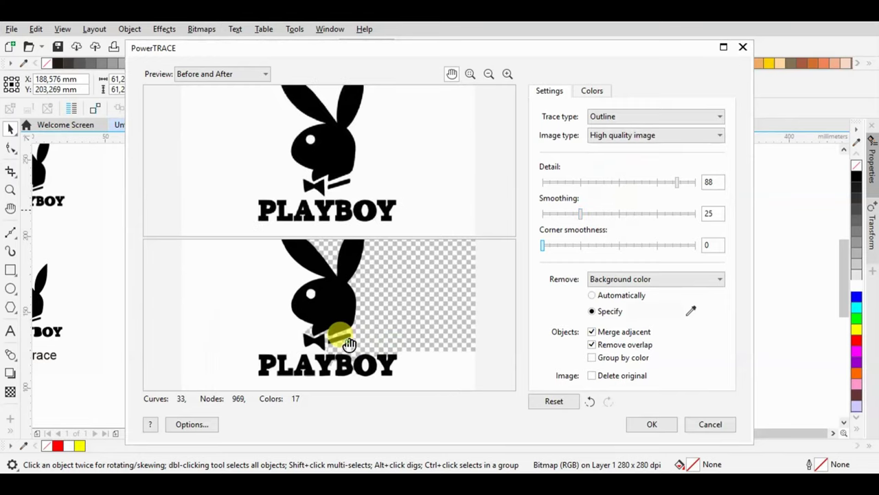
{"action": "scroll", "coordinate": [347, 342], "scroll_direction": "up", "scroll_amount": 1}
{"action": "scroll", "coordinate": [347, 342], "scroll_direction": "up", "scroll_amount": 2}
{"action": "scroll", "coordinate": [349, 344], "scroll_direction": "up", "scroll_amount": 2}
{"action": "left_click_drag", "start_coordinate": [349, 344], "coordinate": [363, 281]}
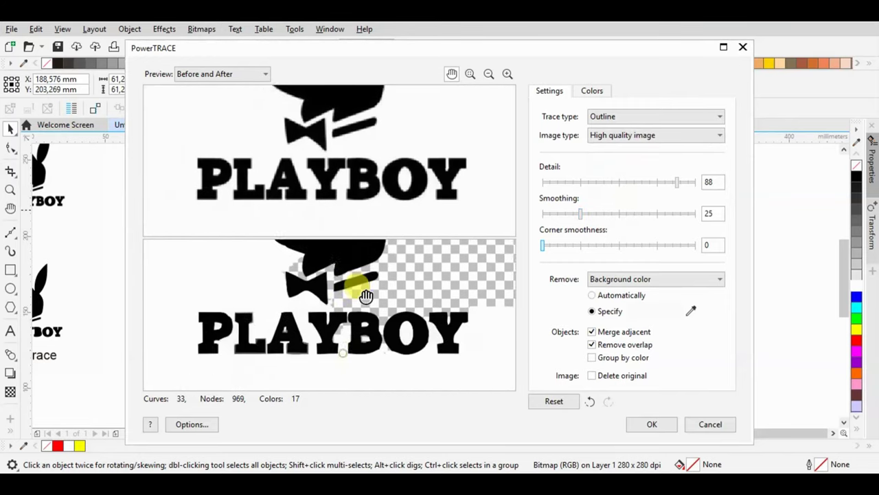
{"action": "left_click", "coordinate": [688, 183]}
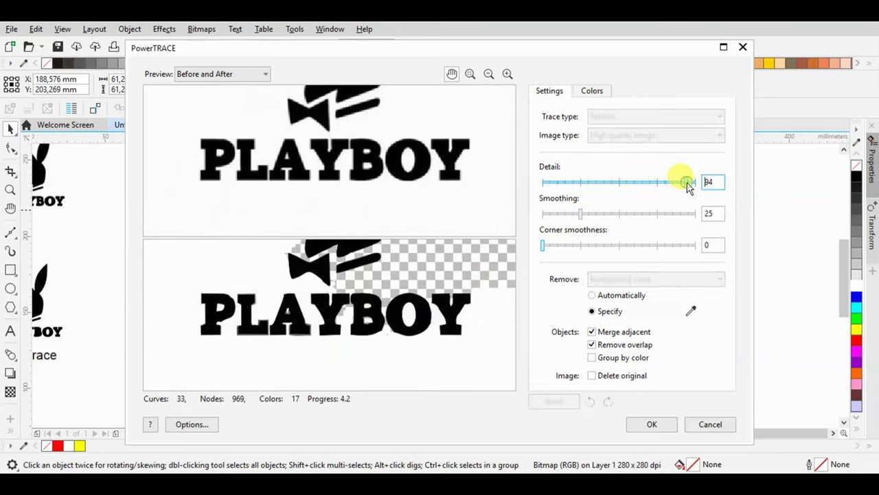
{"action": "left_click", "coordinate": [698, 183]}
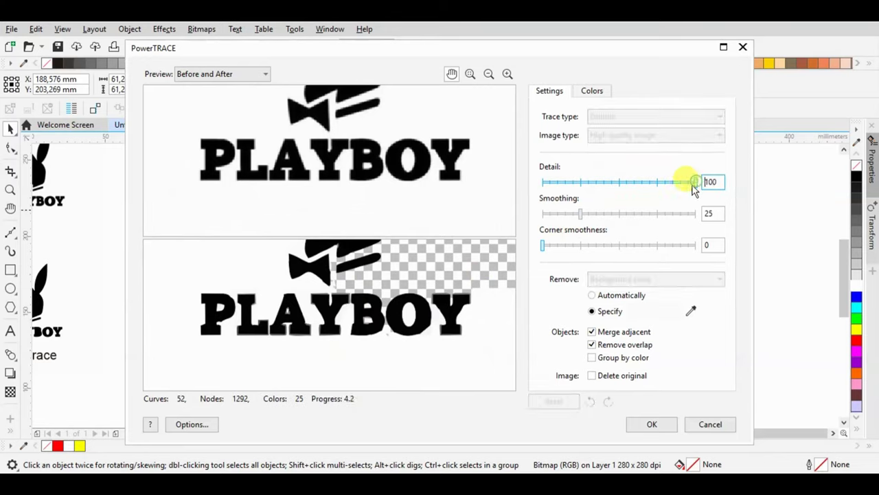
{"action": "left_click_drag", "start_coordinate": [671, 181], "coordinate": [665, 183]}
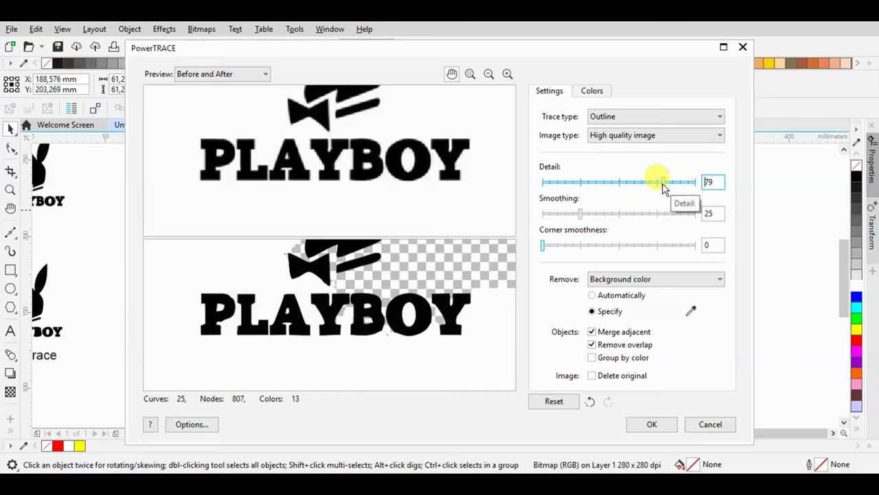
Set smoothing 7, corner smoothness 47 and detail 88, then accept the trace.
{"action": "left_click", "coordinate": [589, 214]}
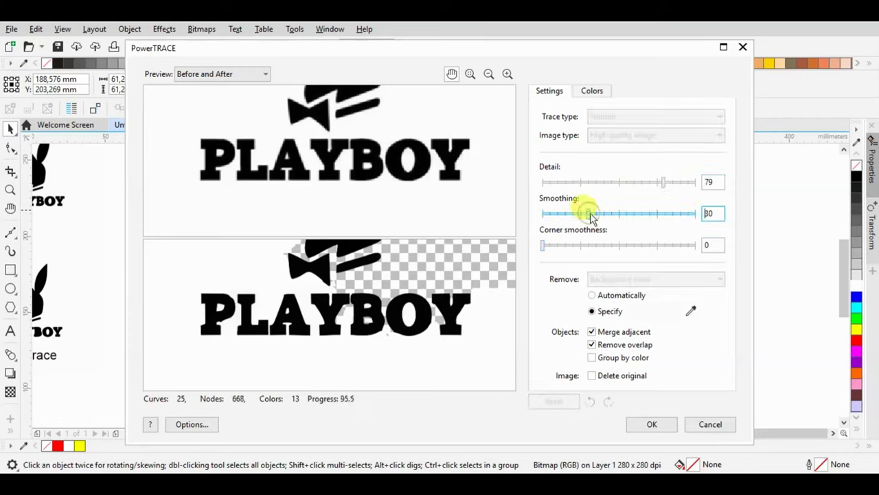
{"action": "left_click_drag", "start_coordinate": [467, 278], "coordinate": [466, 363]}
{"action": "mouse_move", "coordinate": [588, 213]}
{"action": "left_mouse_down"}
{"action": "mouse_move", "coordinate": [647, 214]}
{"action": "mouse_move", "coordinate": [554, 214]}
{"action": "left_mouse_up"}
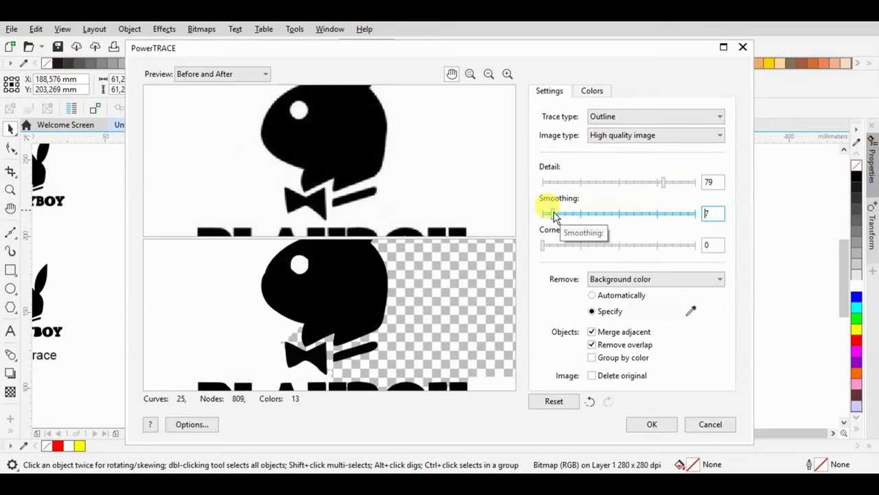
{"action": "left_click", "coordinate": [615, 246]}
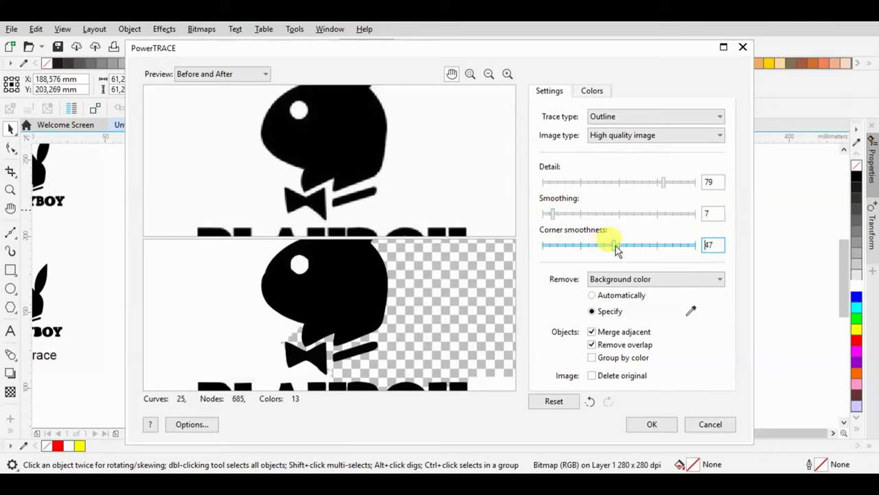
{"action": "left_click_drag", "start_coordinate": [664, 183], "coordinate": [677, 182]}
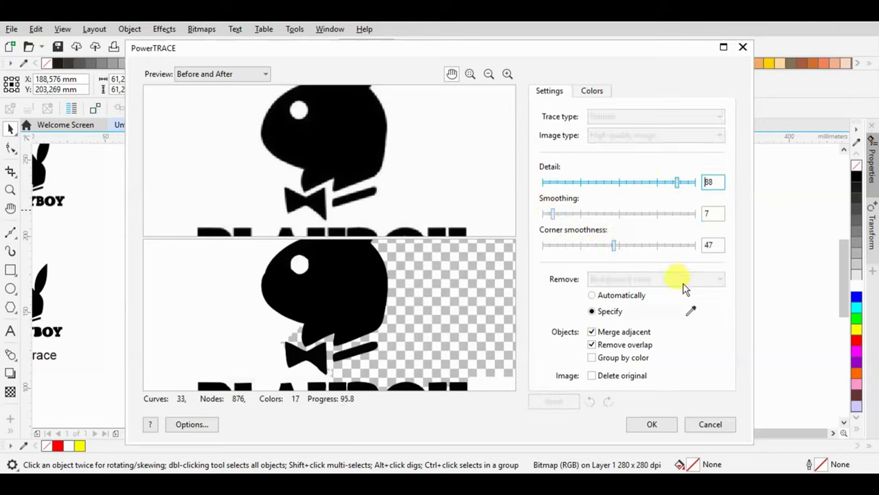
{"action": "left_click", "coordinate": [651, 425]}
{"action": "scroll", "coordinate": [558, 234], "scroll_direction": "down", "scroll_amount": 2}
Move the traced logo lower, ungroup it, and delete its white background frame.
{"action": "mouse_move", "coordinate": [514, 200]}
{"action": "left_mouse_down"}
{"action": "mouse_move", "coordinate": [509, 267]}
{"action": "mouse_move", "coordinate": [442, 301]}
{"action": "left_mouse_up"}
{"action": "scroll", "coordinate": [443, 297], "scroll_direction": "up", "scroll_amount": 2}
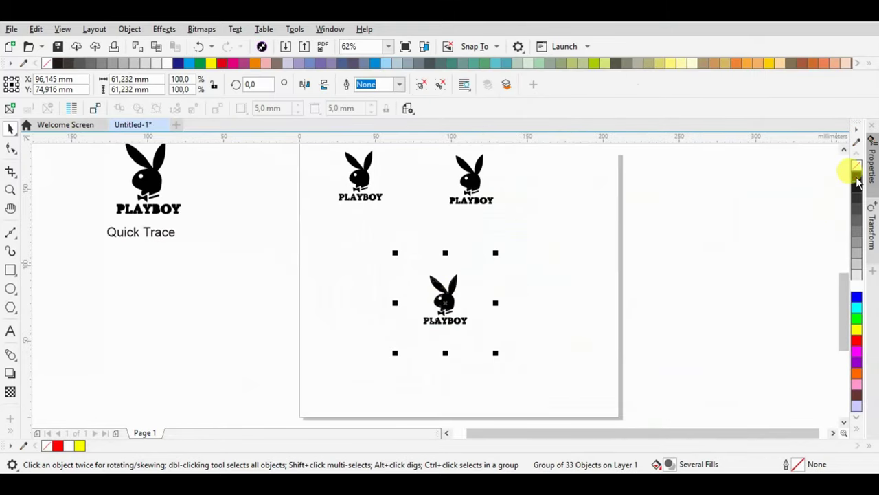
{"action": "scroll", "coordinate": [455, 255], "scroll_direction": "up", "scroll_amount": 2}
{"action": "right_click", "coordinate": [455, 253]}
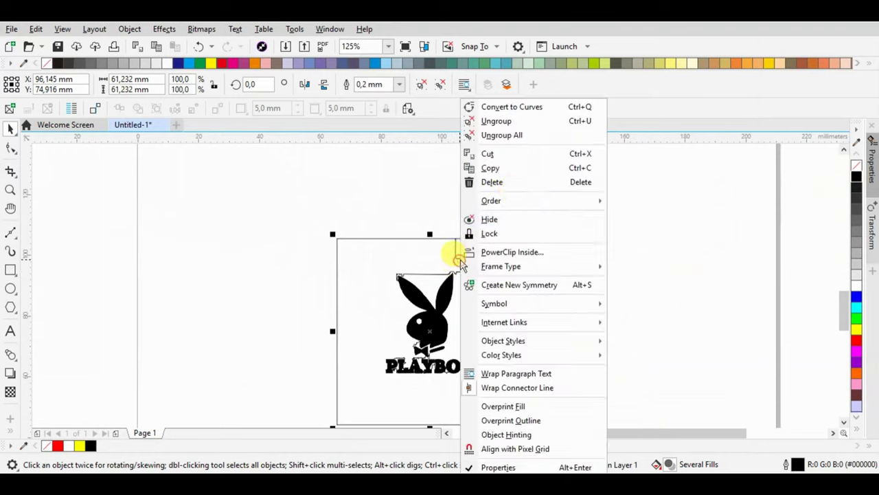
{"action": "left_click", "coordinate": [520, 122]}
{"action": "left_click_drag", "start_coordinate": [587, 214], "coordinate": [293, 288]}
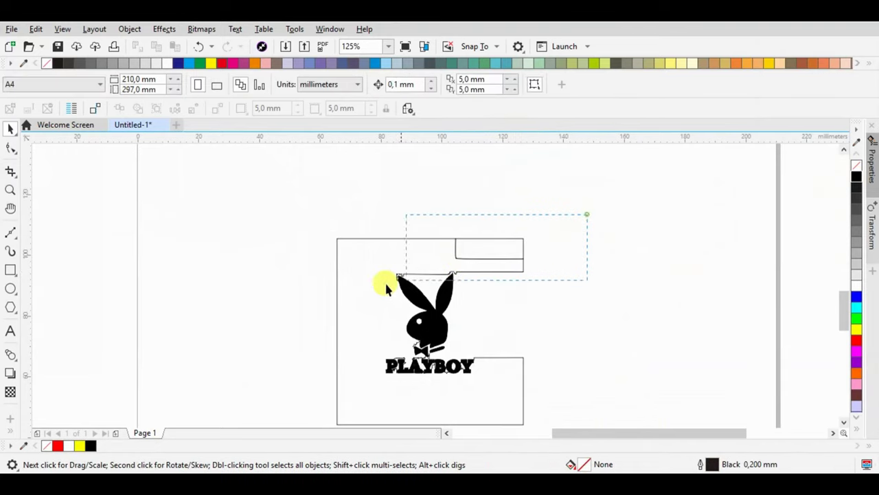
{"action": "left_click", "coordinate": [404, 250]}
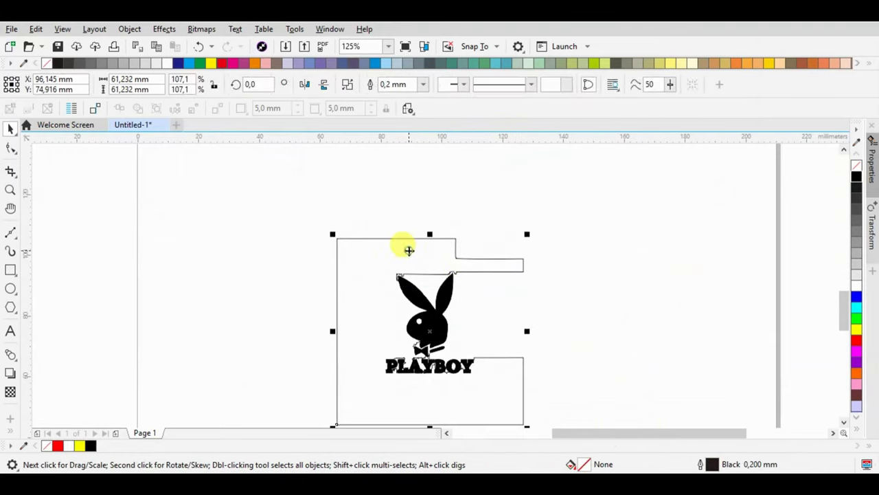
{"action": "key", "text": "Delete"}
Delete the three stray trace fragments near the P and under the bow tie.
{"action": "scroll", "coordinate": [408, 365], "scroll_direction": "up", "scroll_amount": 2}
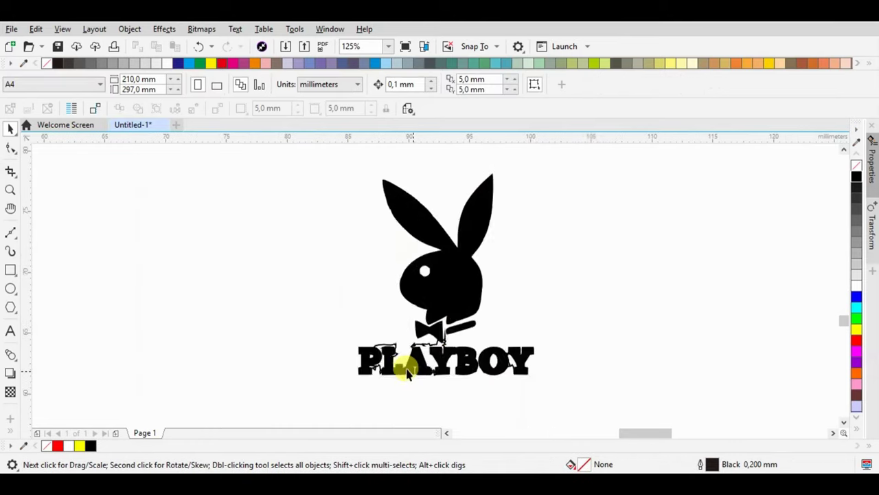
{"action": "scroll", "coordinate": [385, 343], "scroll_direction": "up", "scroll_amount": 2}
{"action": "left_click", "coordinate": [349, 319]}
{"action": "key", "text": "Delete"}
{"action": "left_click", "coordinate": [434, 323]}
{"action": "key", "text": "Delete"}
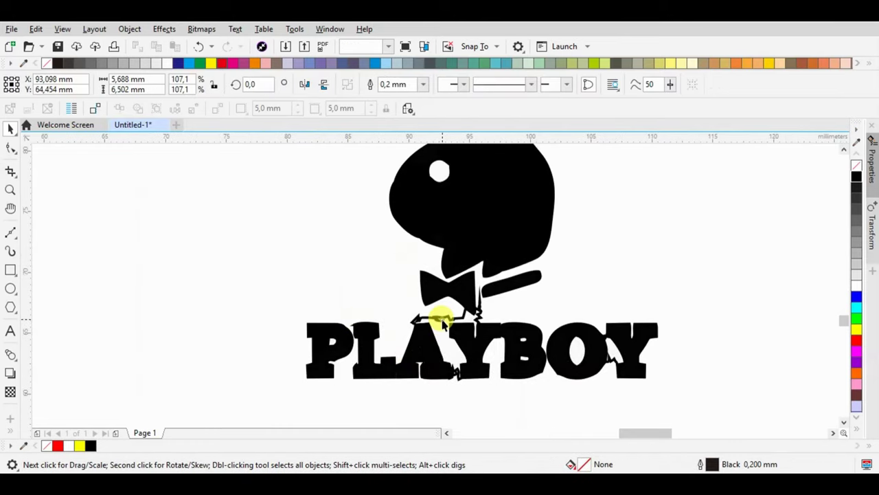
{"action": "left_click", "coordinate": [445, 317]}
{"action": "key", "text": "Delete"}
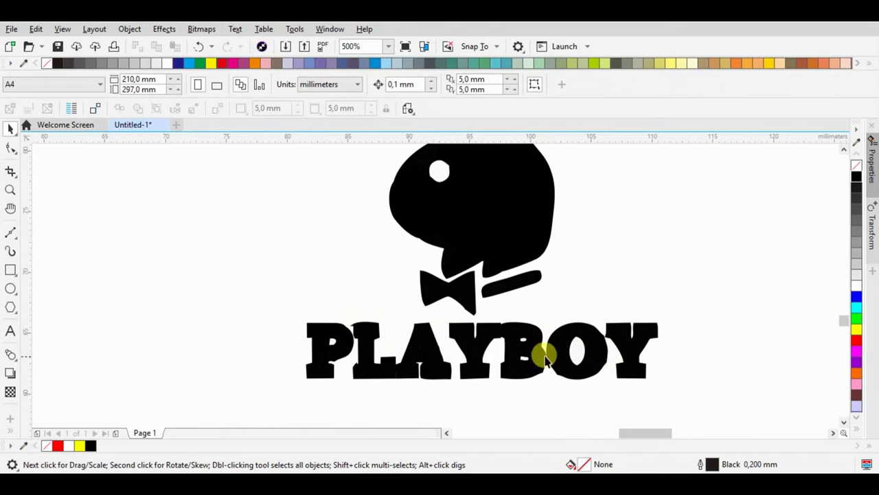
{"action": "scroll", "coordinate": [450, 295], "scroll_direction": "down", "scroll_amount": 4}
{"action": "left_click", "coordinate": [10, 333]}
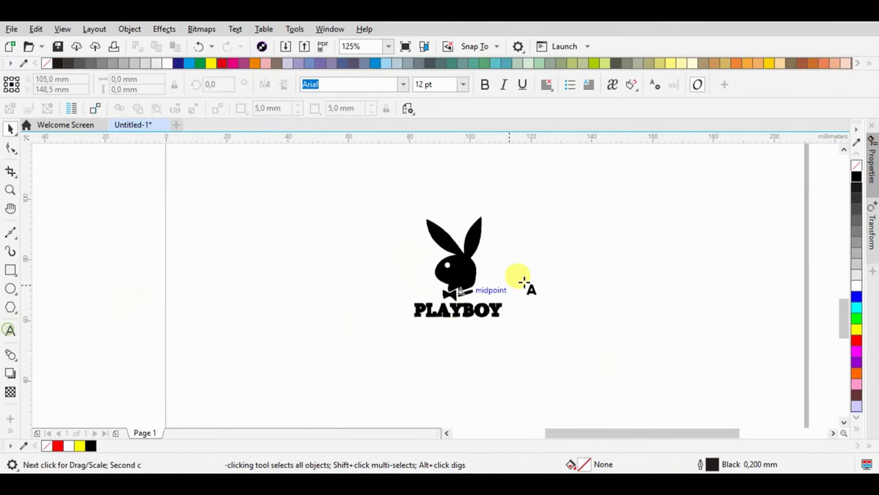
Write the multi-line note 'for complex image i always use high quality' right of the logo.
{"action": "left_click", "coordinate": [533, 244]}
{"action": "type", "text": "or complex image"}
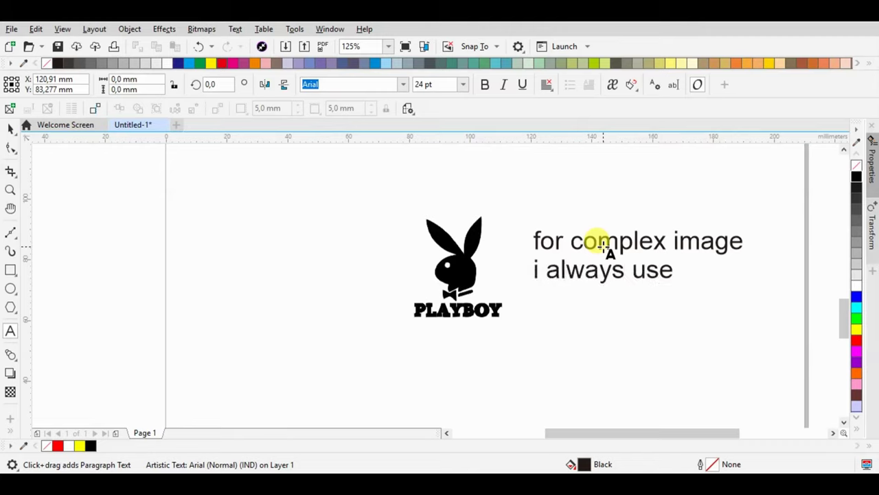
{"action": "key", "text": "Return"}
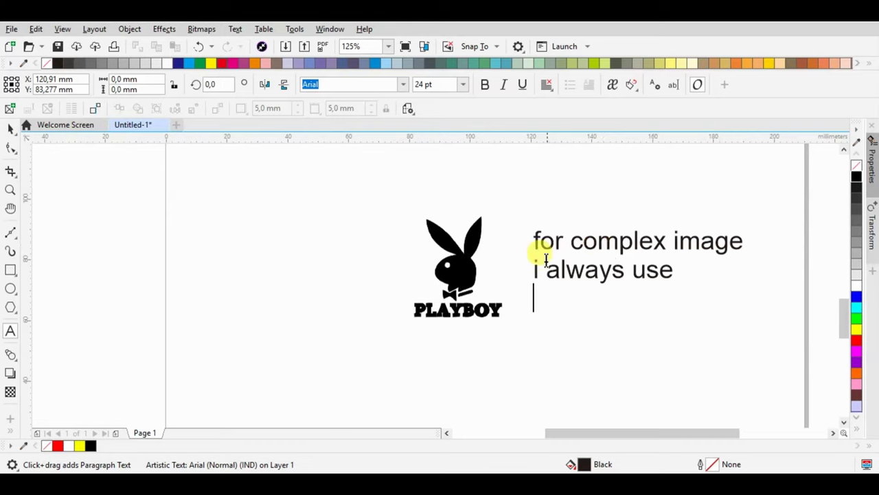
{"action": "type", "text": "high quality"}
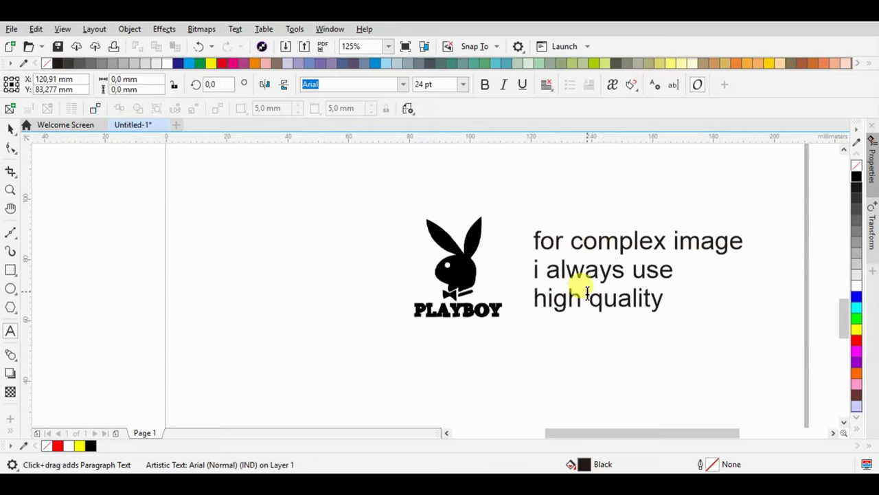
{"action": "left_click", "coordinate": [586, 292]}
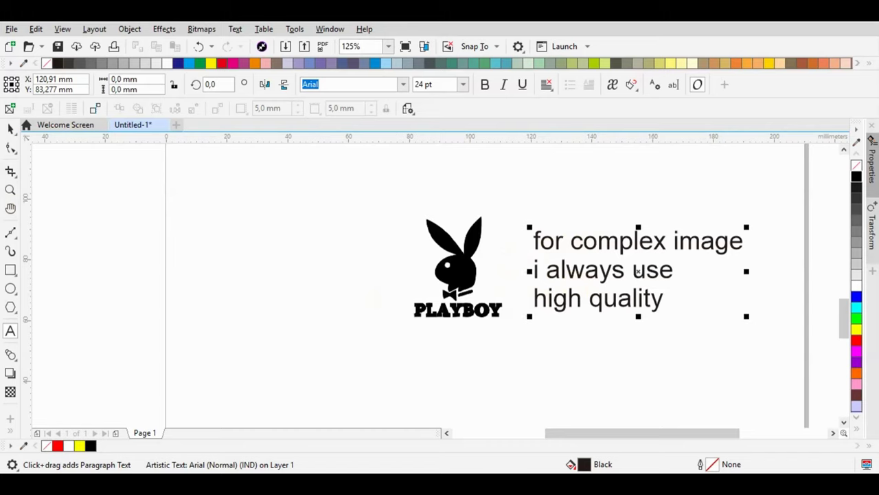
{"action": "left_click", "coordinate": [455, 258]}
{"action": "right_click", "coordinate": [447, 265]}
Place a copy of the high-quality note beside the Quick Trace logo.
{"action": "left_click", "coordinate": [467, 315]}
{"action": "scroll", "coordinate": [467, 315], "scroll_direction": "down", "scroll_amount": 3}
{"action": "scroll", "coordinate": [507, 349], "scroll_direction": "down", "scroll_amount": 2}
{"action": "right_click", "coordinate": [567, 232]}
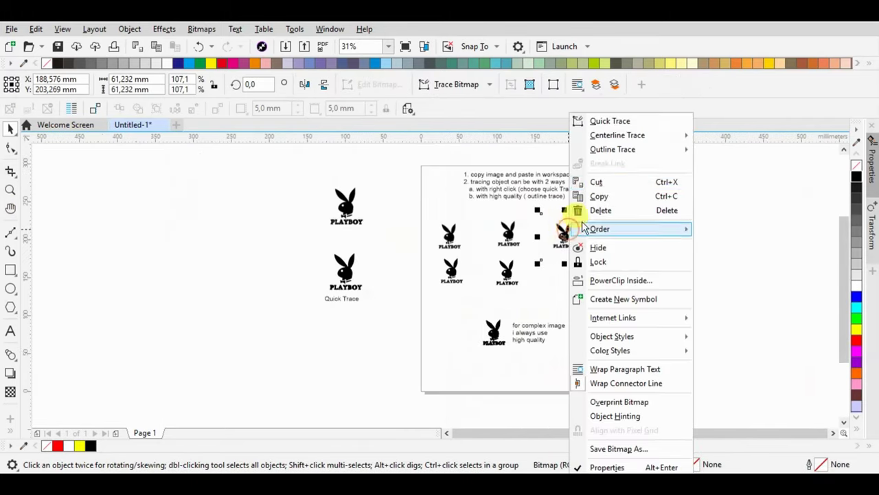
{"action": "mouse_move", "coordinate": [612, 149]}
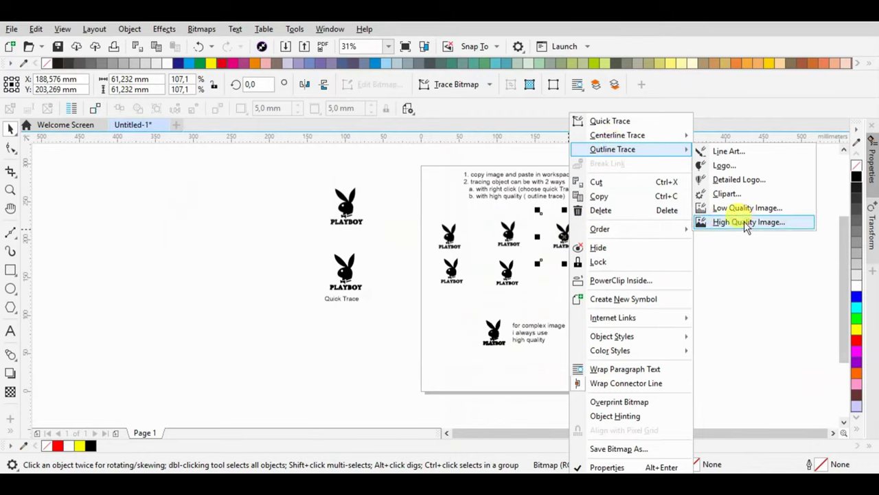
{"action": "left_click", "coordinate": [481, 310]}
{"action": "scroll", "coordinate": [426, 312], "scroll_direction": "up", "scroll_amount": 2}
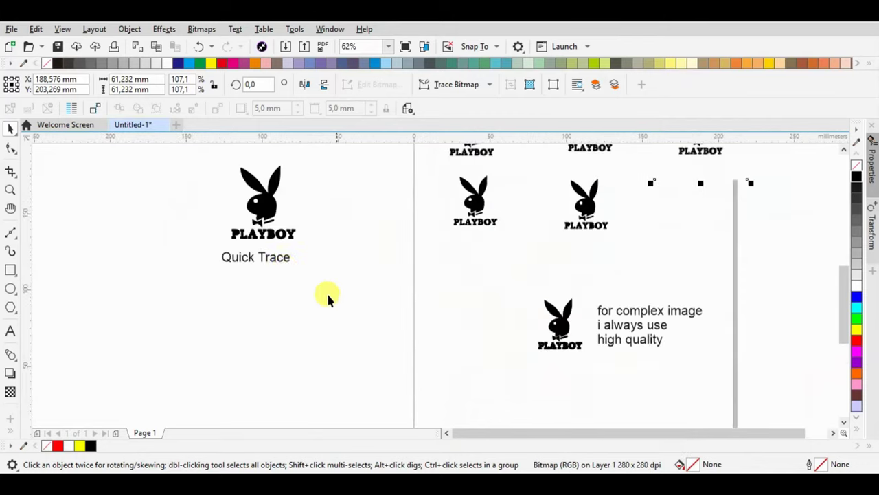
{"action": "mouse_move", "coordinate": [646, 311]}
{"action": "left_mouse_down"}
{"action": "mouse_move", "coordinate": [364, 206]}
{"action": "mouse_move", "coordinate": [371, 184]}
{"action": "mouse_move", "coordinate": [384, 191]}
{"action": "left_mouse_up"}
Reword the copied note to 'for simple image you can use quick trace'.
{"action": "double_click", "coordinate": [362, 191]}
{"action": "type", "text": "simple image"}
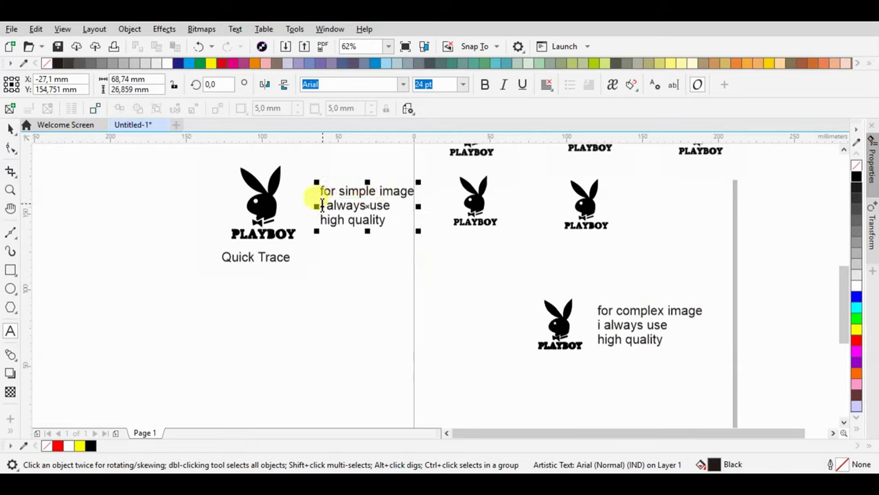
{"action": "left_click_drag", "start_coordinate": [317, 204], "coordinate": [419, 205]}
{"action": "type", "text": "us"}
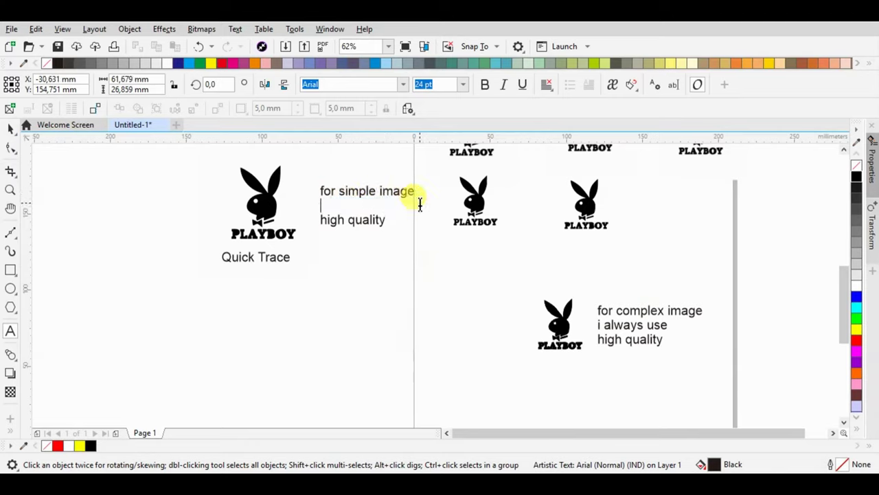
{"action": "type", "text": "e"}
{"action": "key", "text": "Return"}
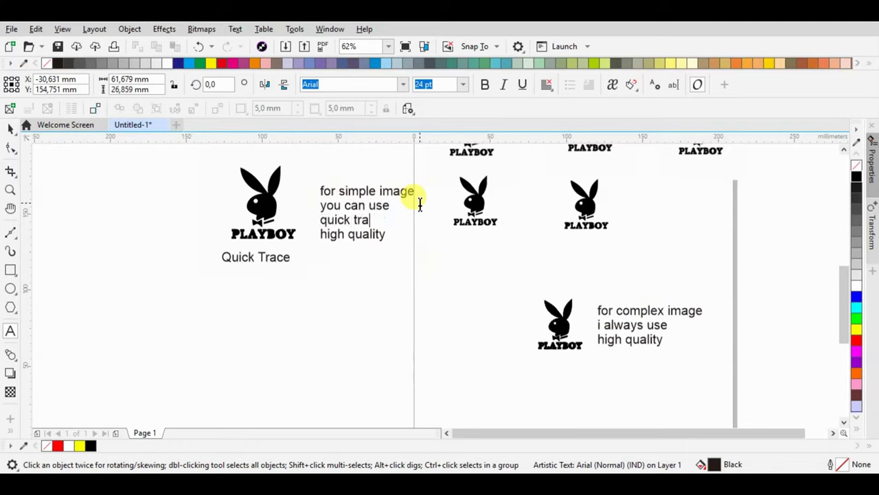
{"action": "key", "text": "Delete"}
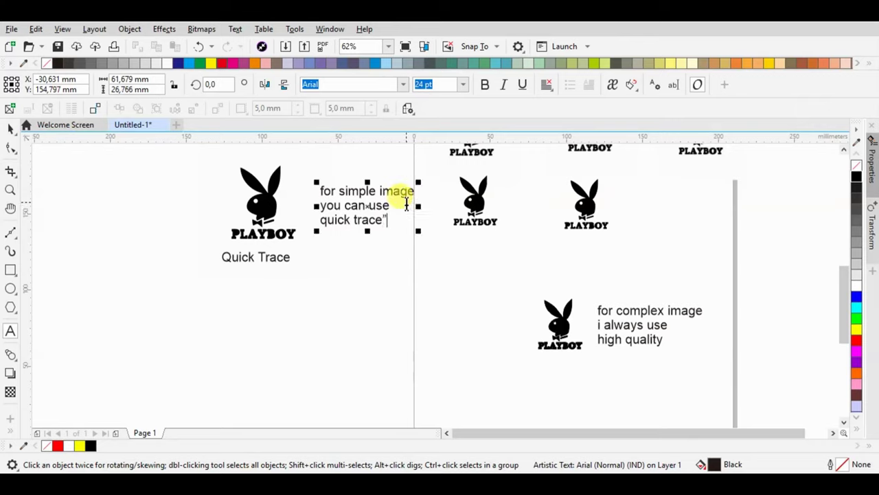
Add quotation marks to the reworded note and deselect it.
{"action": "left_click", "coordinate": [320, 190]}
{"action": "type", "text": "\""}
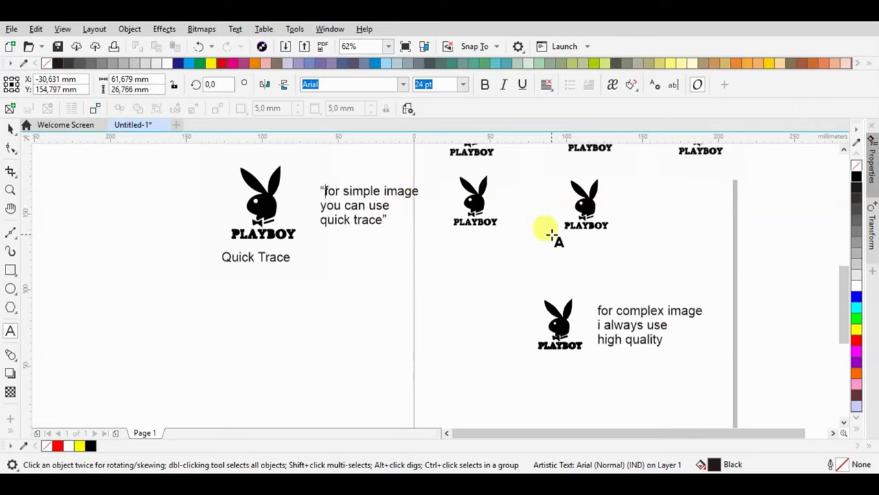
{"action": "left_click", "coordinate": [10, 129]}
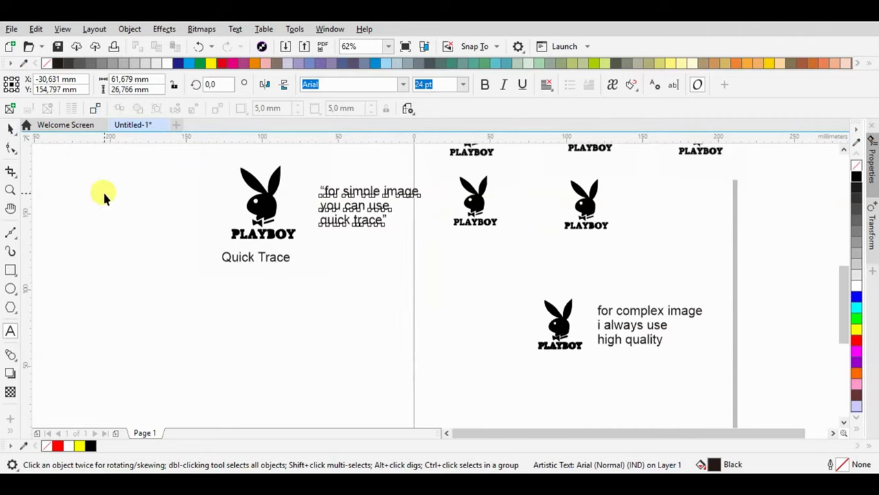
{"action": "left_click", "coordinate": [106, 198]}
{"action": "scroll", "coordinate": [669, 334], "scroll_direction": "up", "scroll_amount": 2}
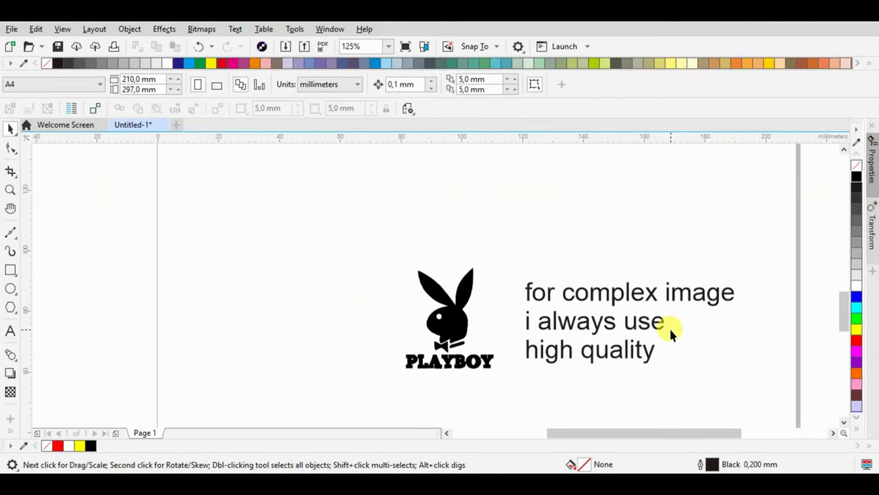